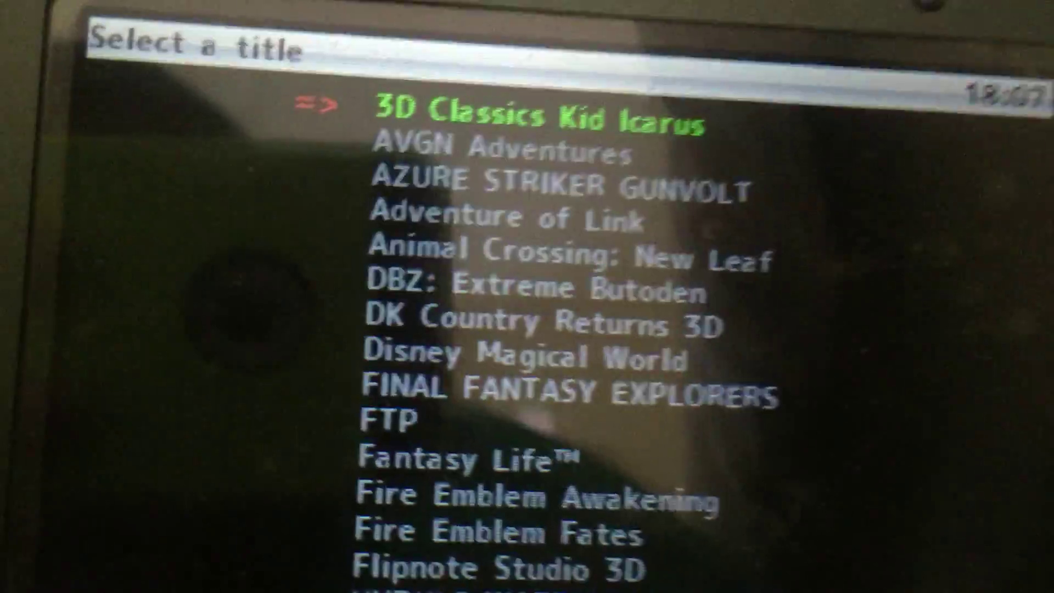
In JKSV, export the Animal Crossing: New Leaf save and highlight Save1 as the destination folder
key(Down)
key(Down)
key(Down)
key(Down)
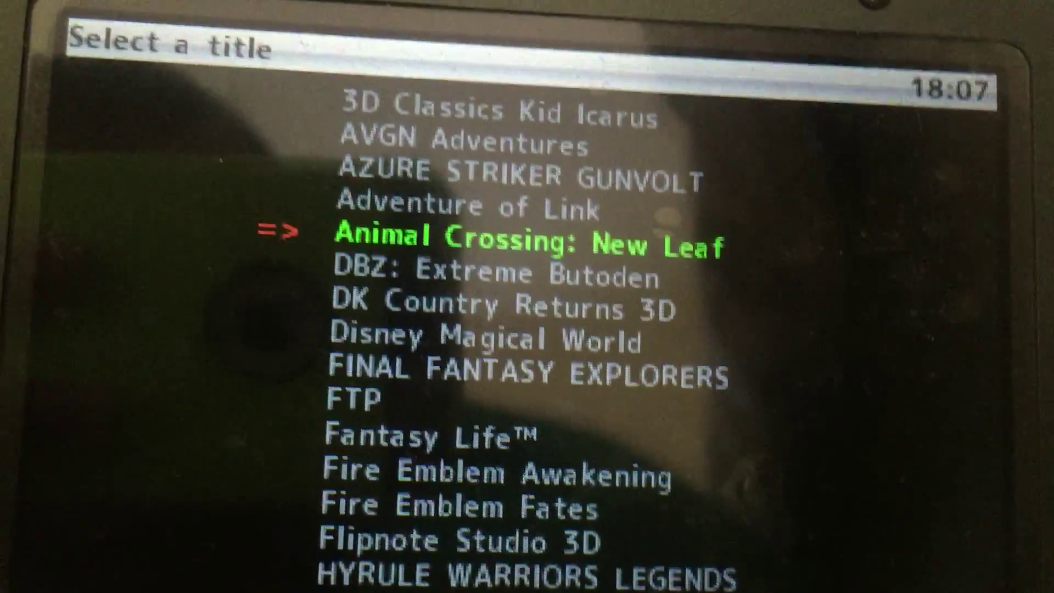
key(Return)
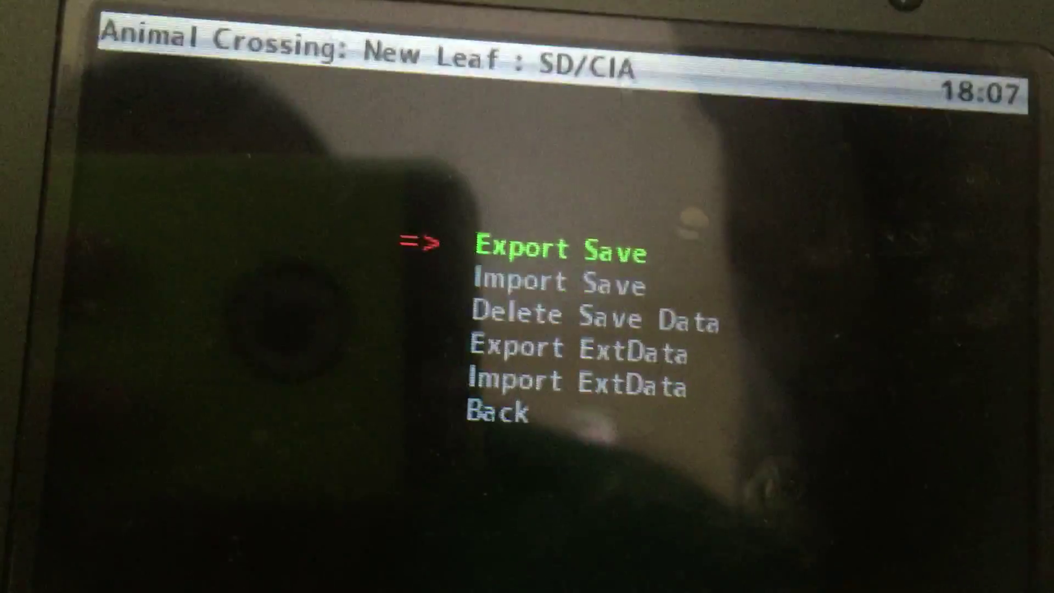
key(Down)
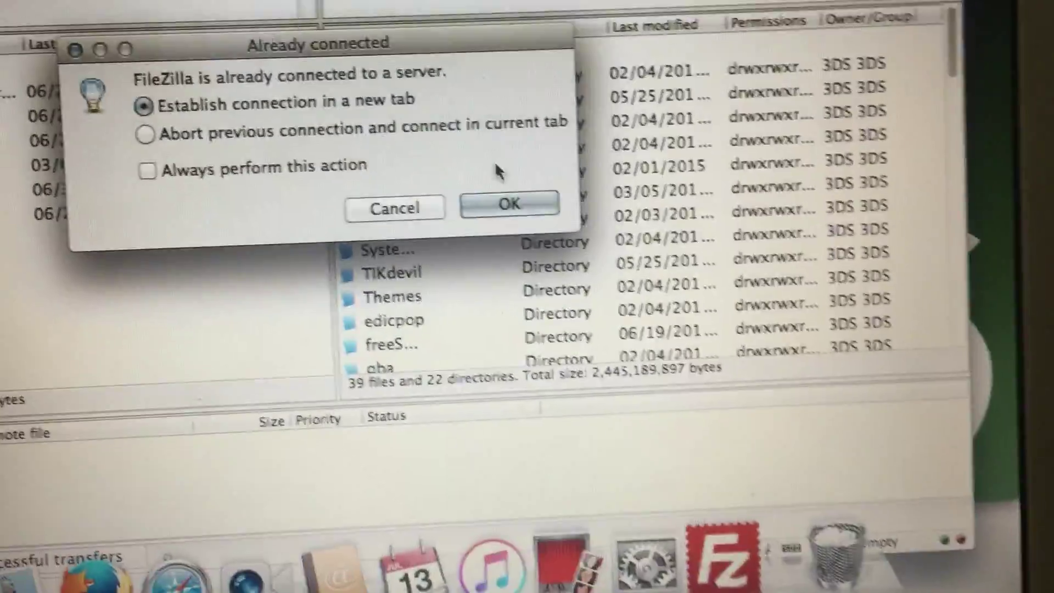
Connect to the 3DS in a new tab, dismiss the duplicate connection prompt, and pick the JKSV folder
click(508, 204)
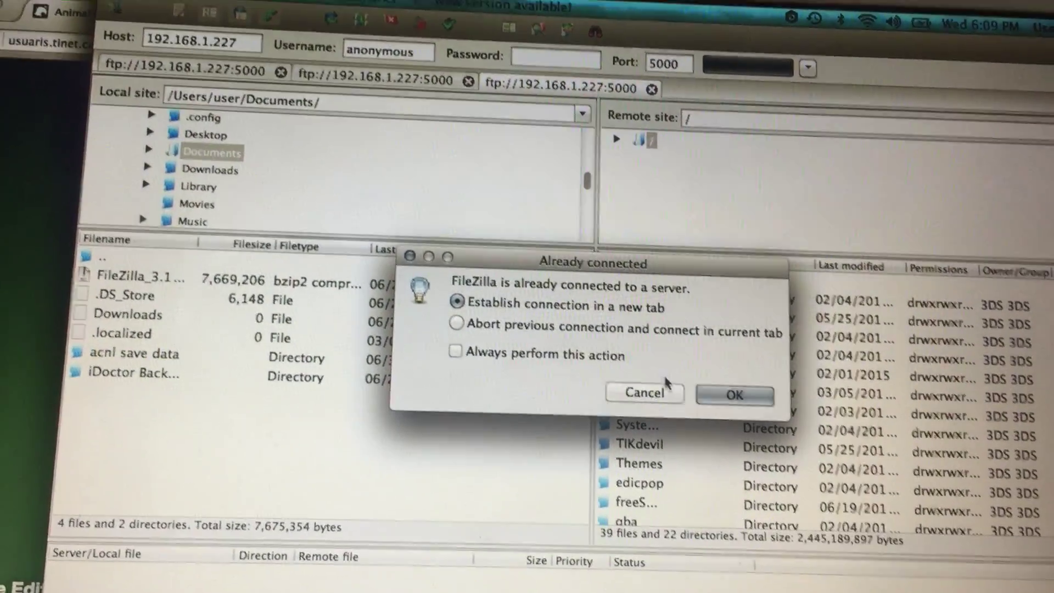
click(661, 394)
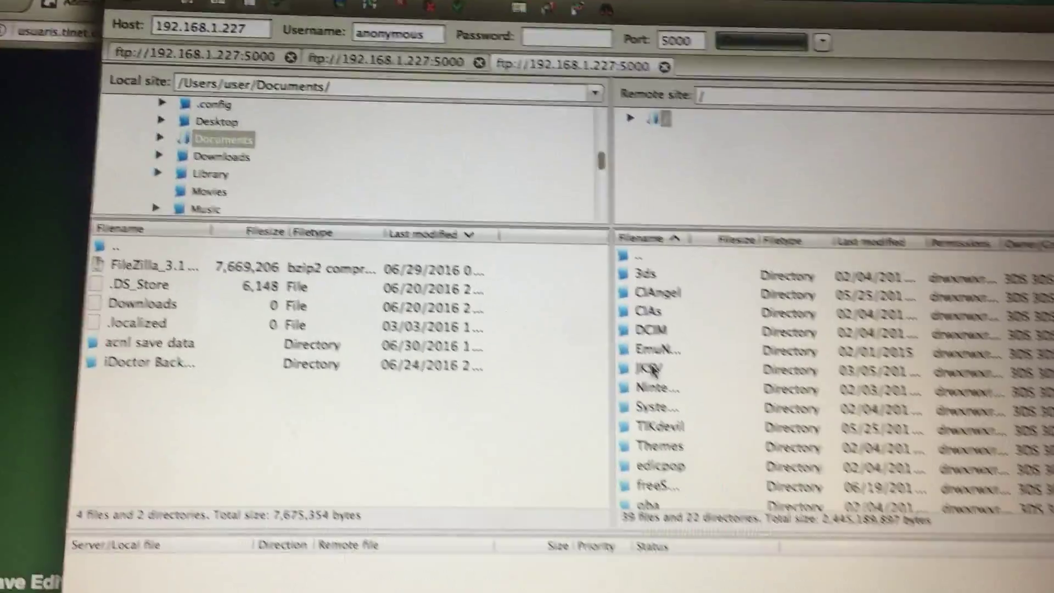
click(649, 357)
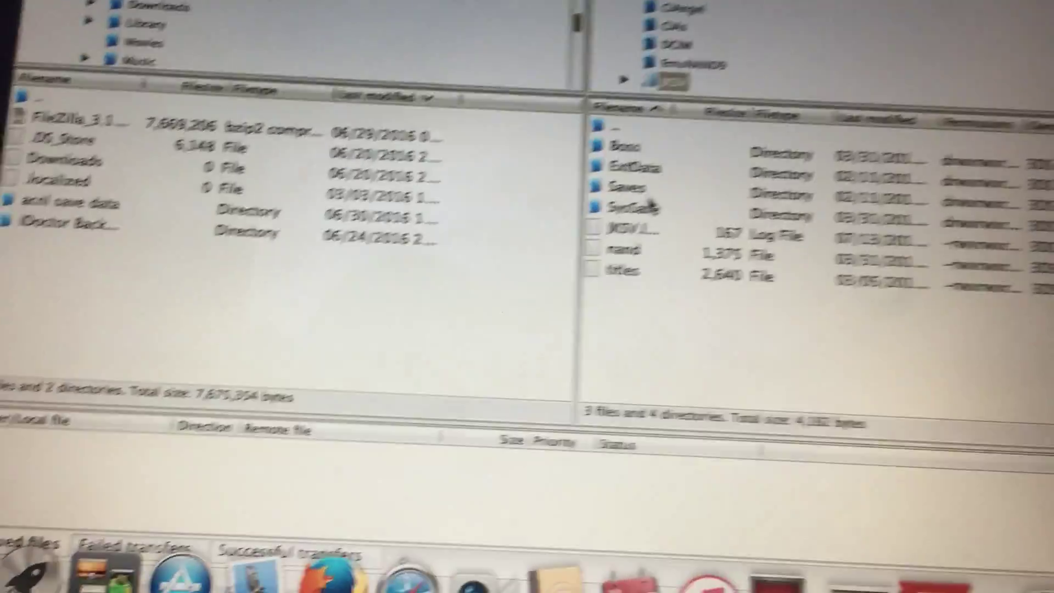
Open remote Saves > Animal_Crossing__New_Leaf > Save1 and the local 'acnl save data' folder
click(634, 207)
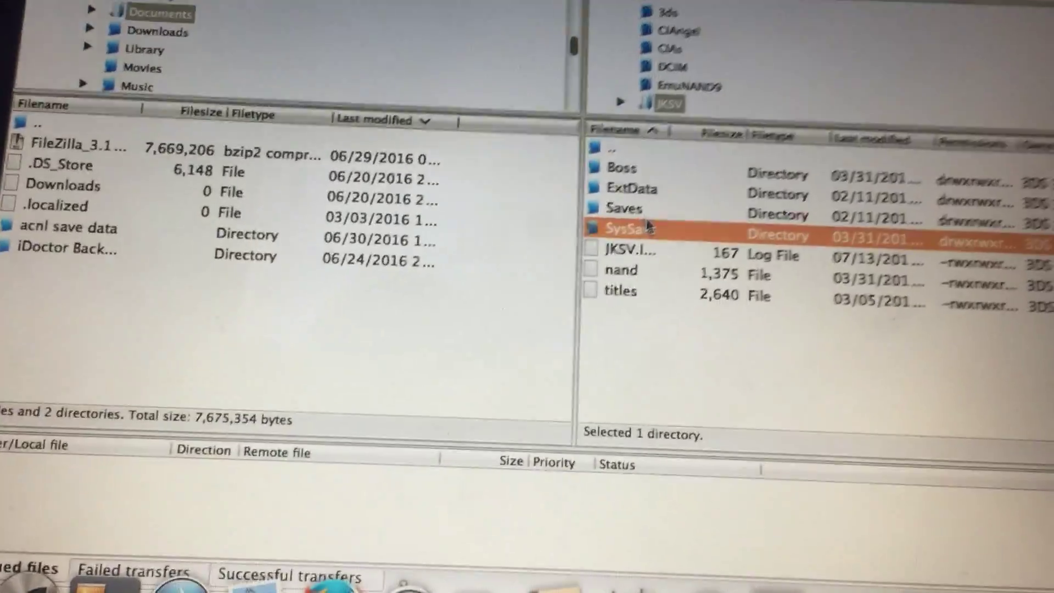
click(627, 188)
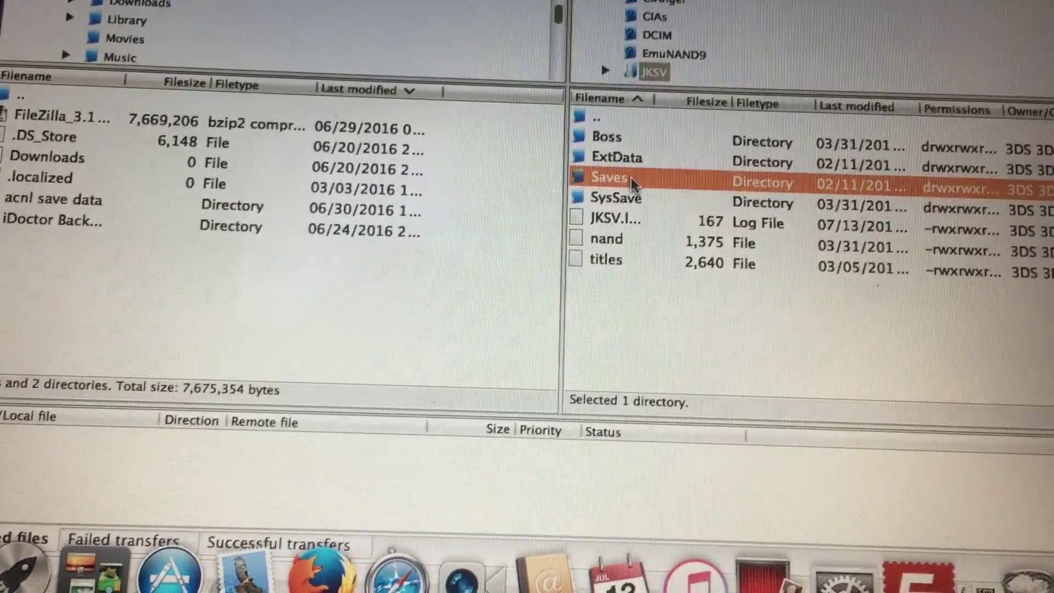
double_click(637, 200)
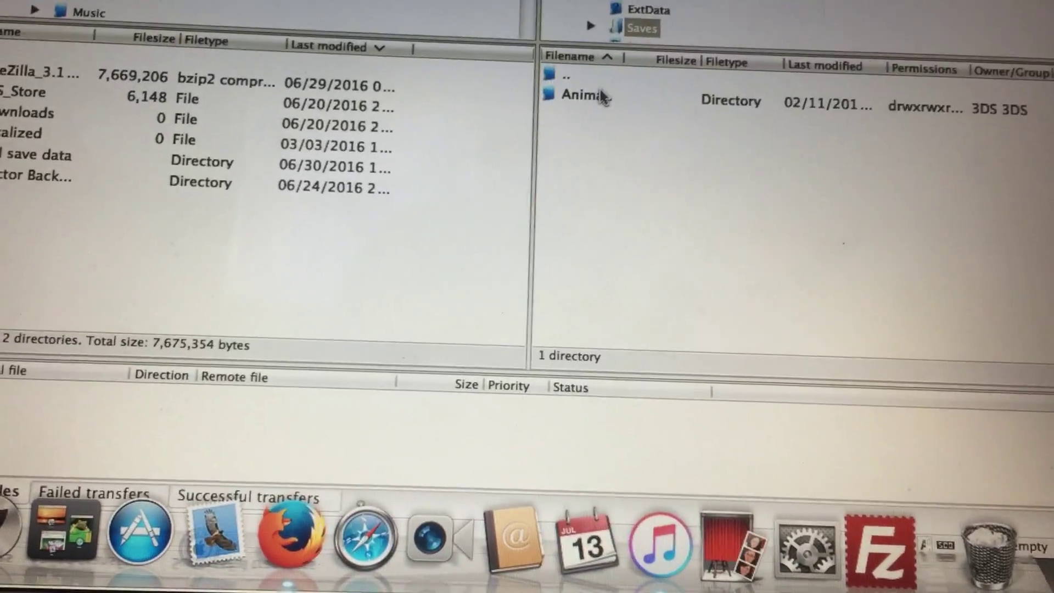
click(610, 122)
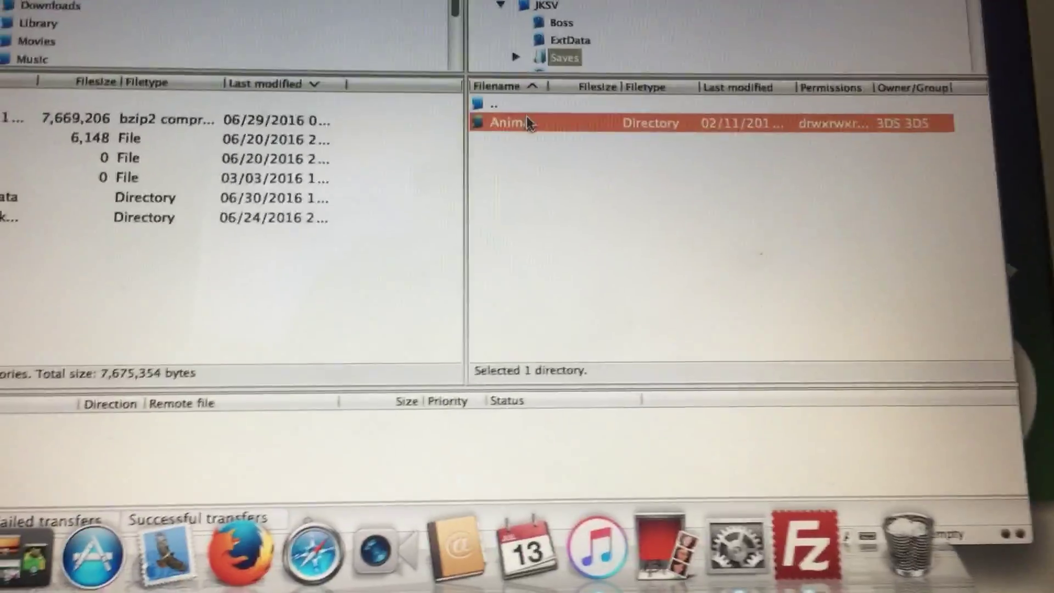
double_click(610, 105)
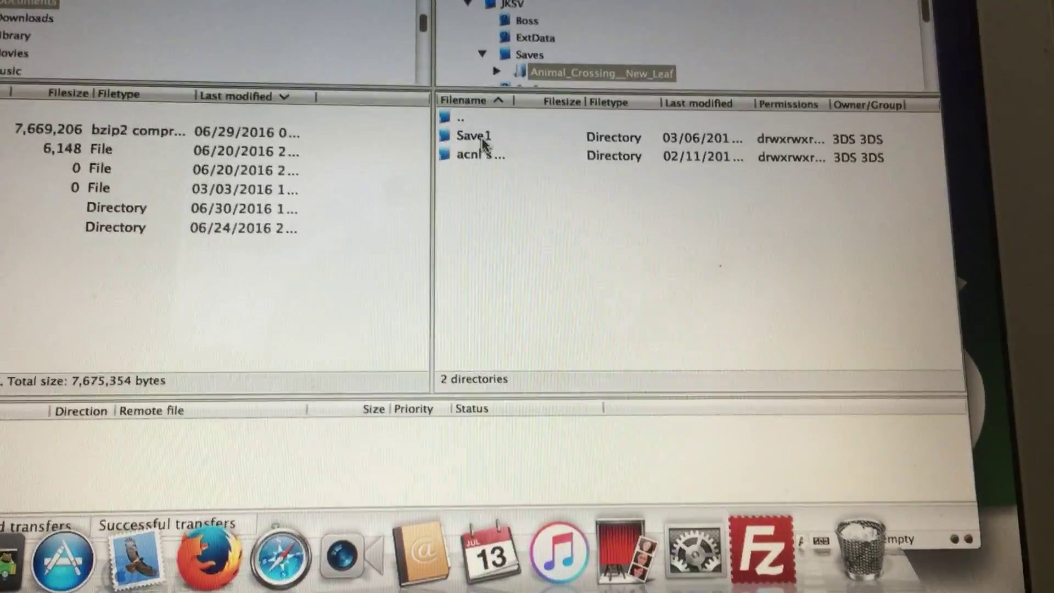
click(490, 140)
double_click(499, 118)
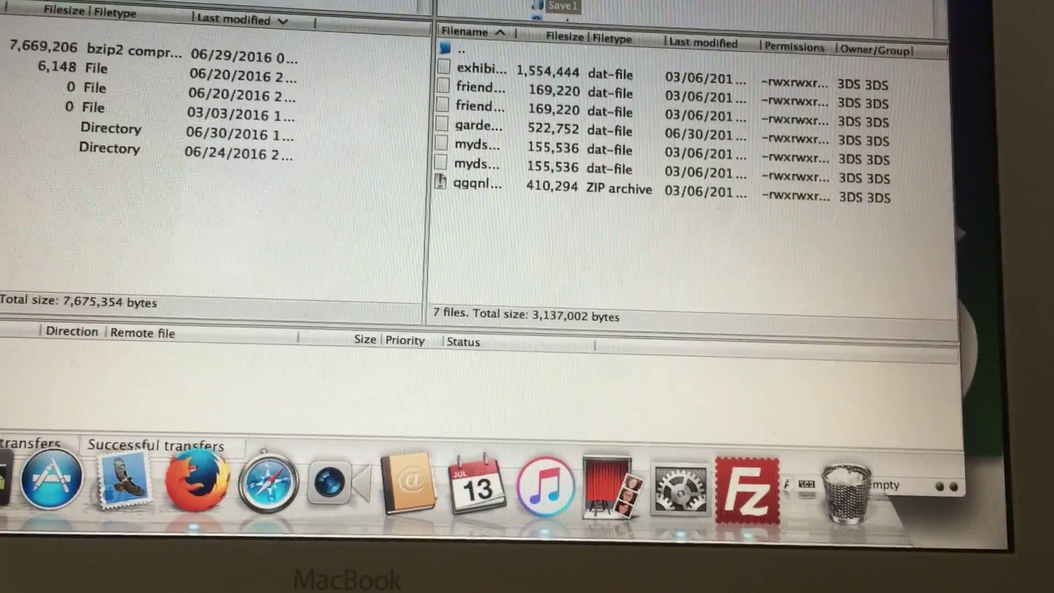
click(50, 143)
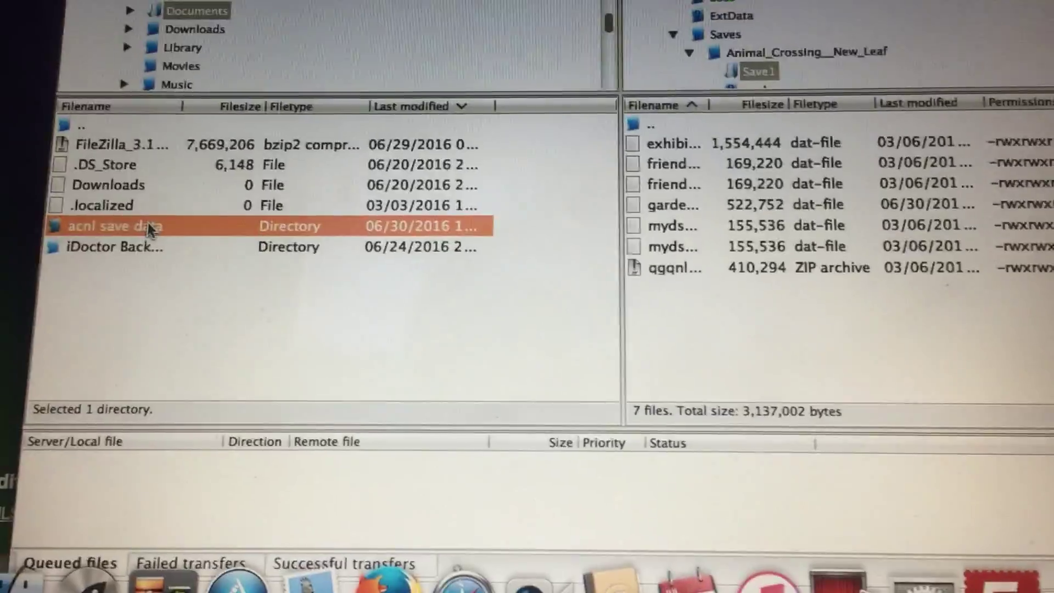
double_click(115, 149)
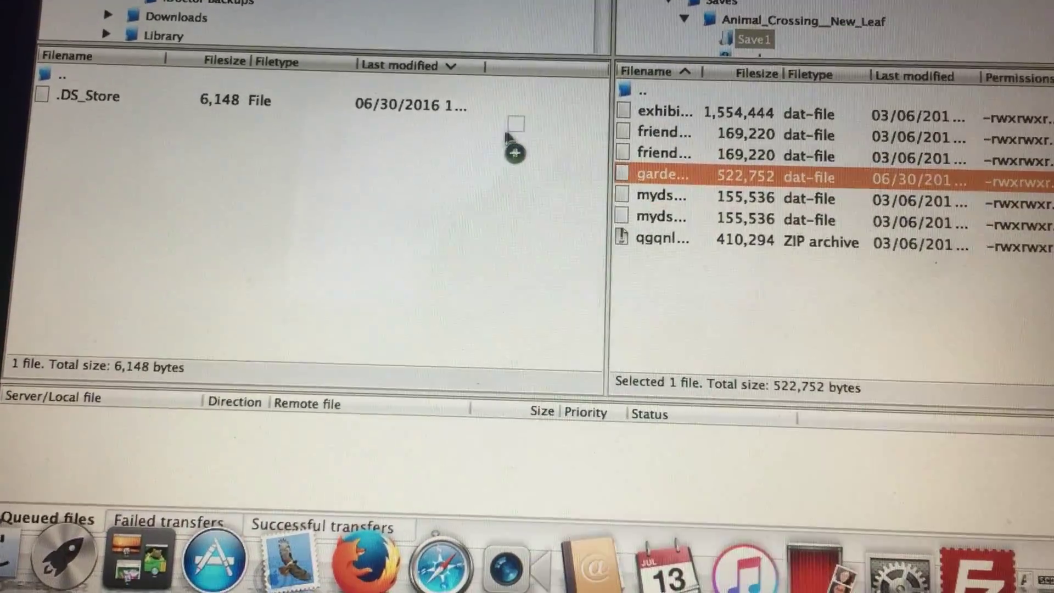
Download garden.dat from Save1 into the local folder, overwriting the existing copy
drag(509, 132, 510, 136)
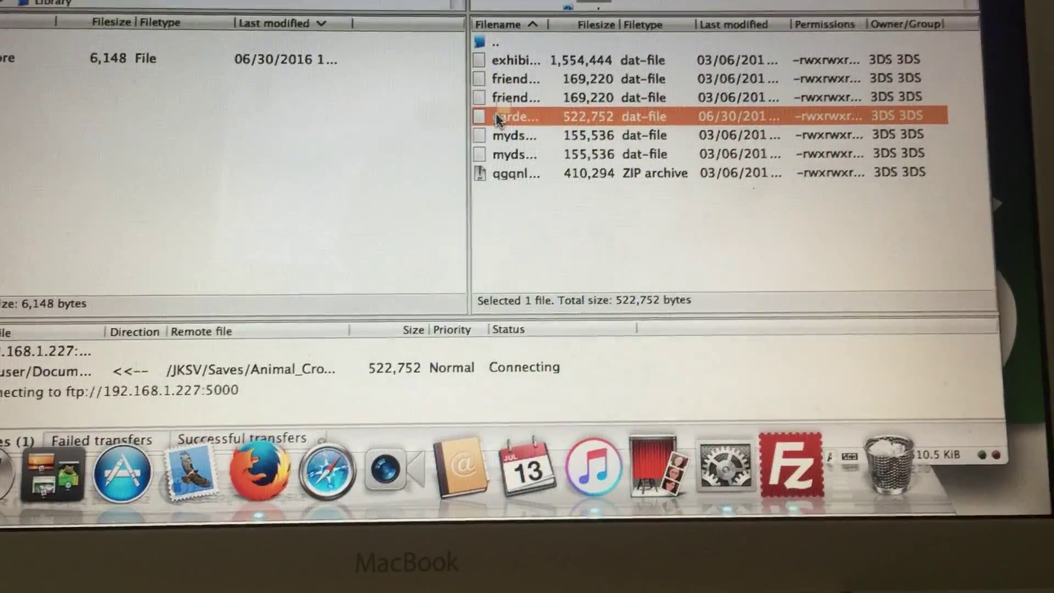
drag(488, 111, 425, 104)
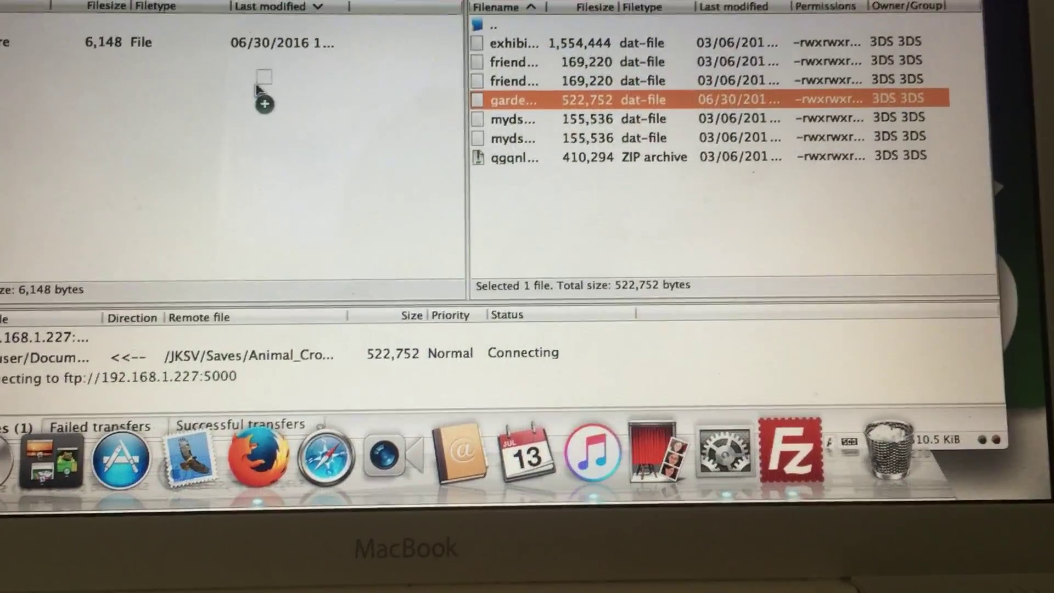
drag(258, 89, 214, 103)
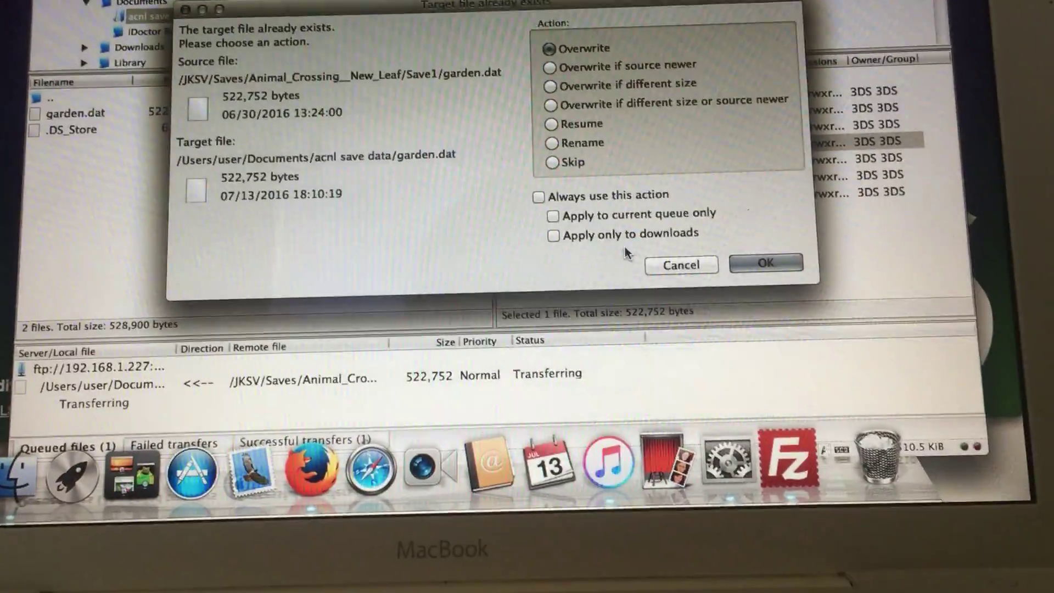
click(766, 262)
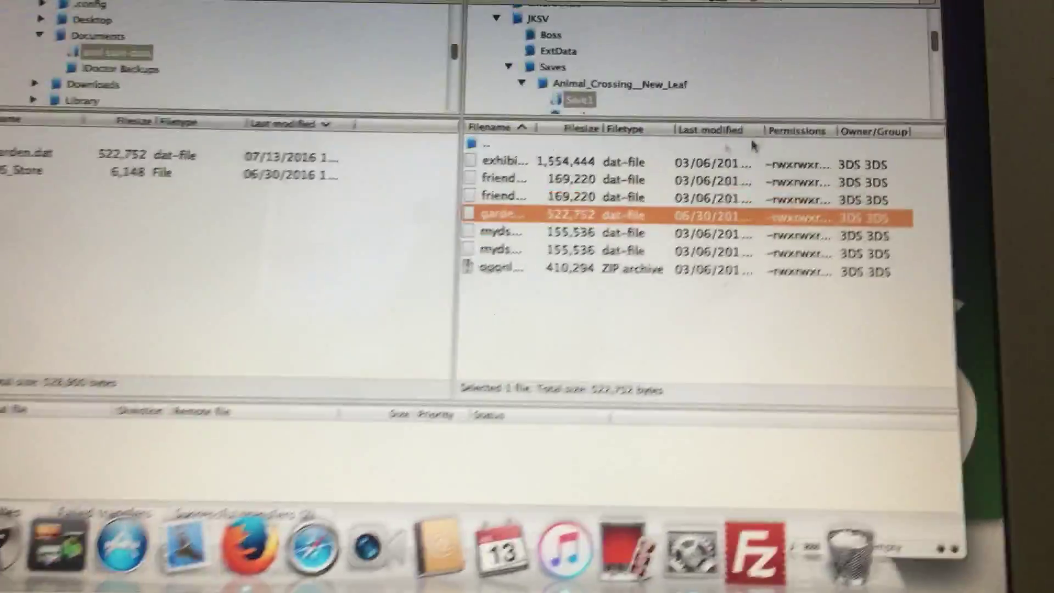
Switch to the web editor and load garden.dat from the 'acnl save data' folder
key(super+Tab)
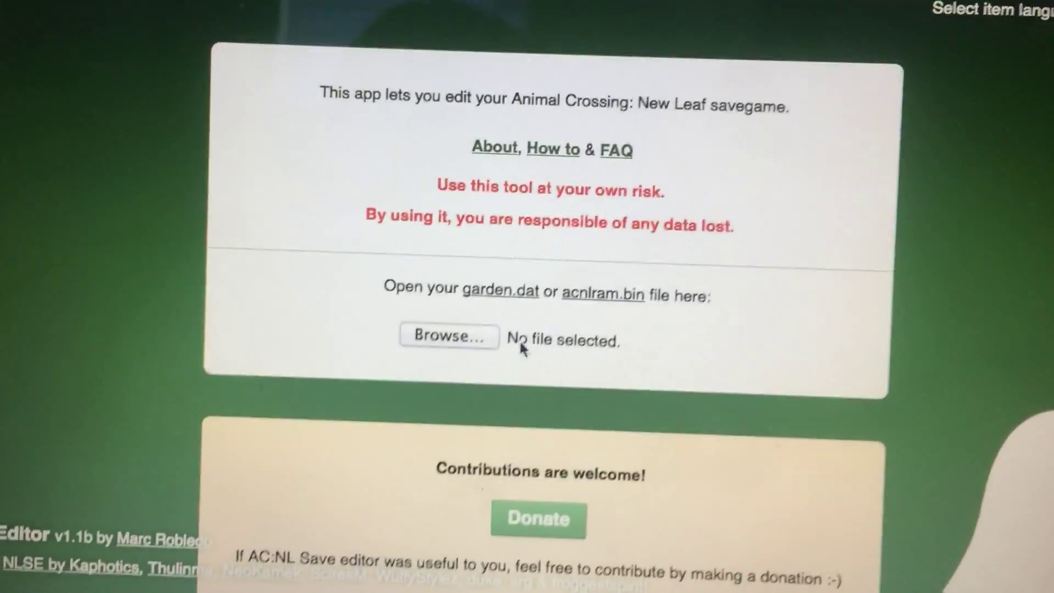
click(452, 335)
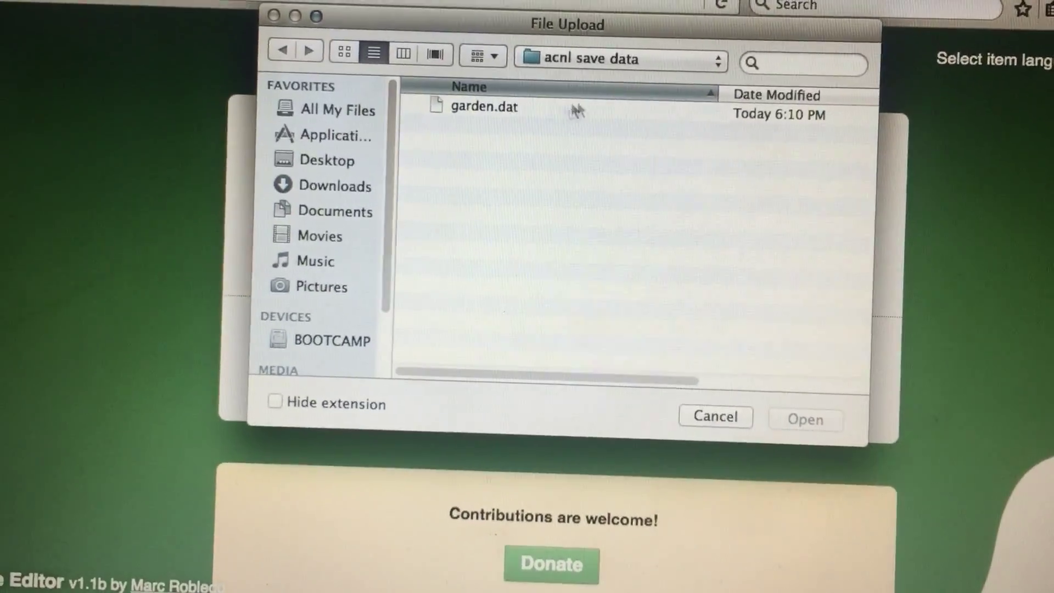
click(568, 107)
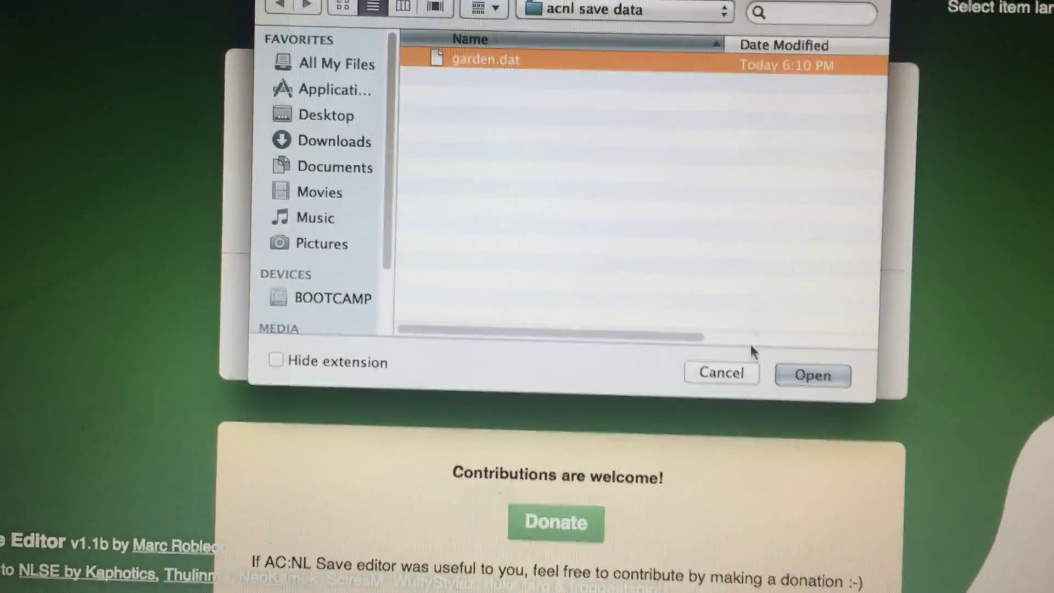
click(802, 375)
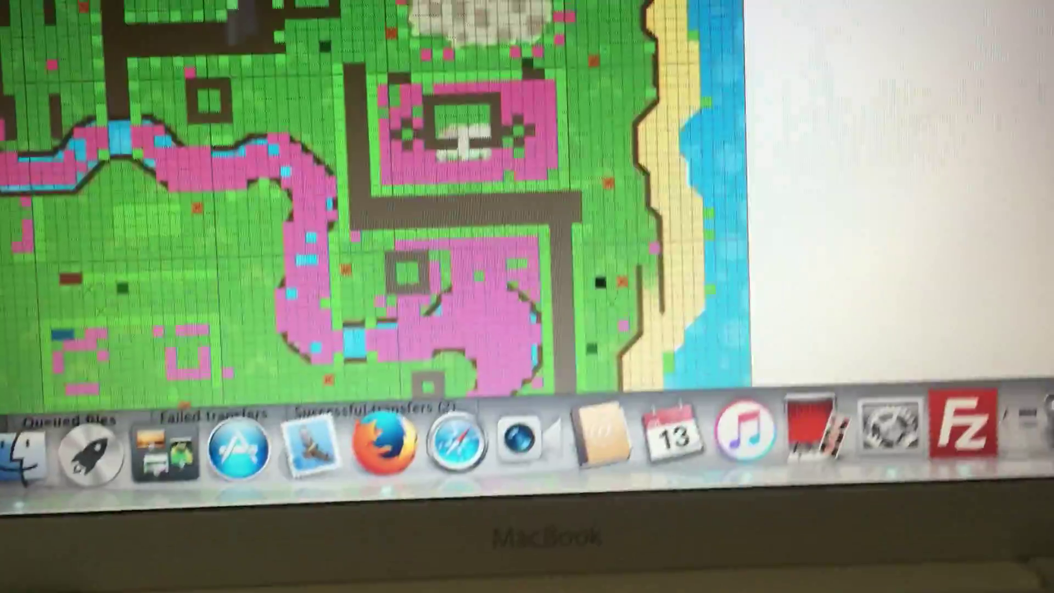
scroll(527, 247, down, 10)
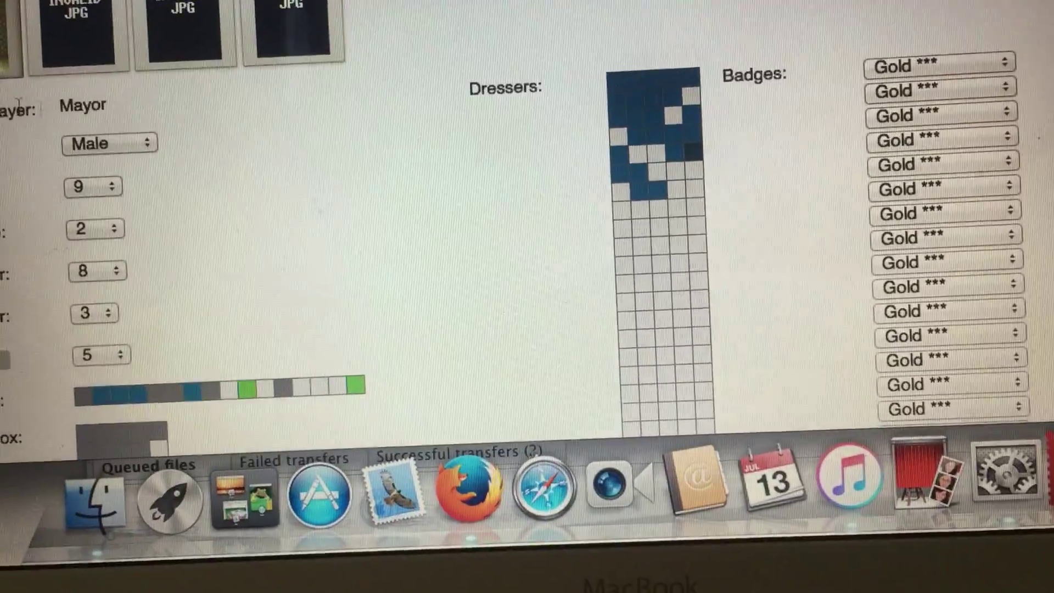
Change the mayor's setting listed below Male from 9 to 15
click(93, 187)
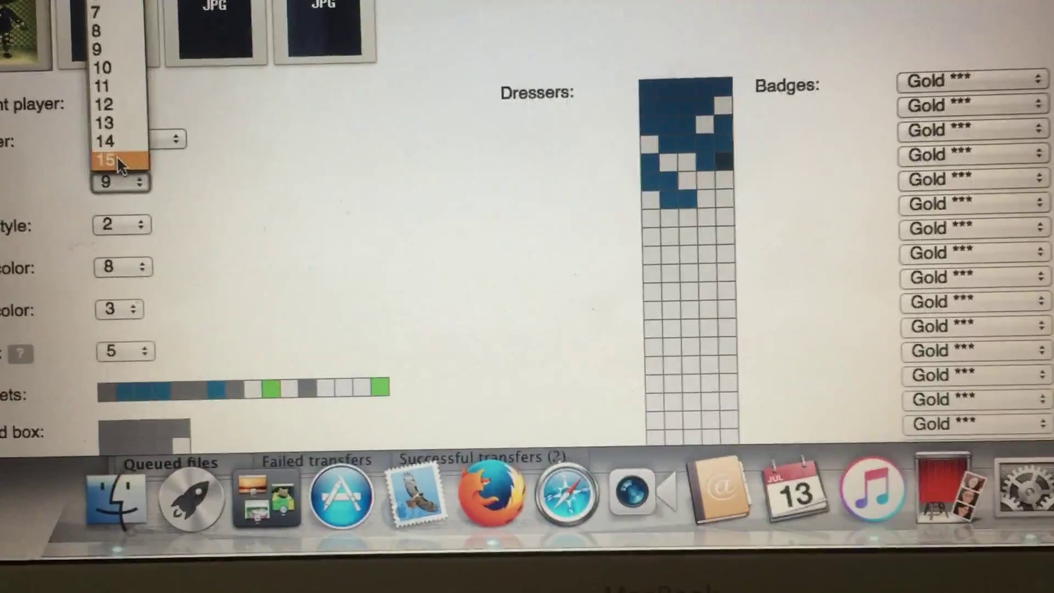
click(111, 159)
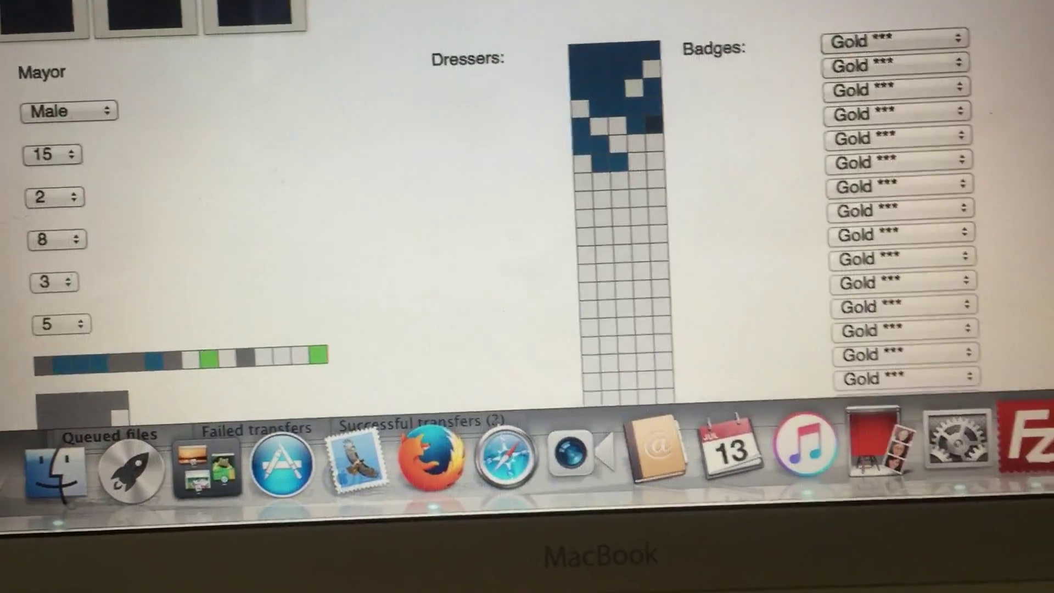
scroll(528, 248, up, 10)
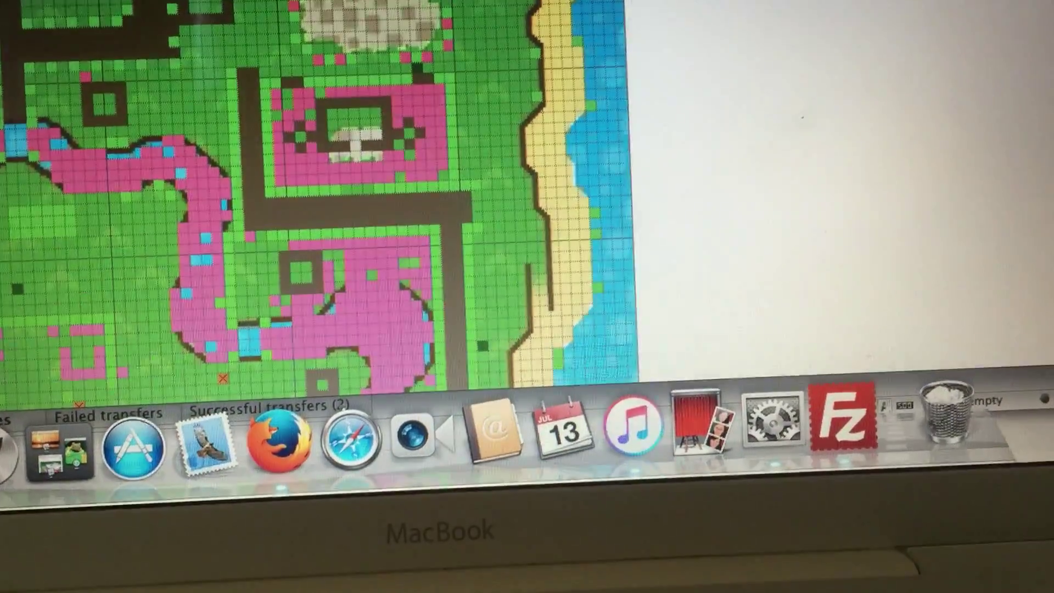
scroll(329, 206, down, 5)
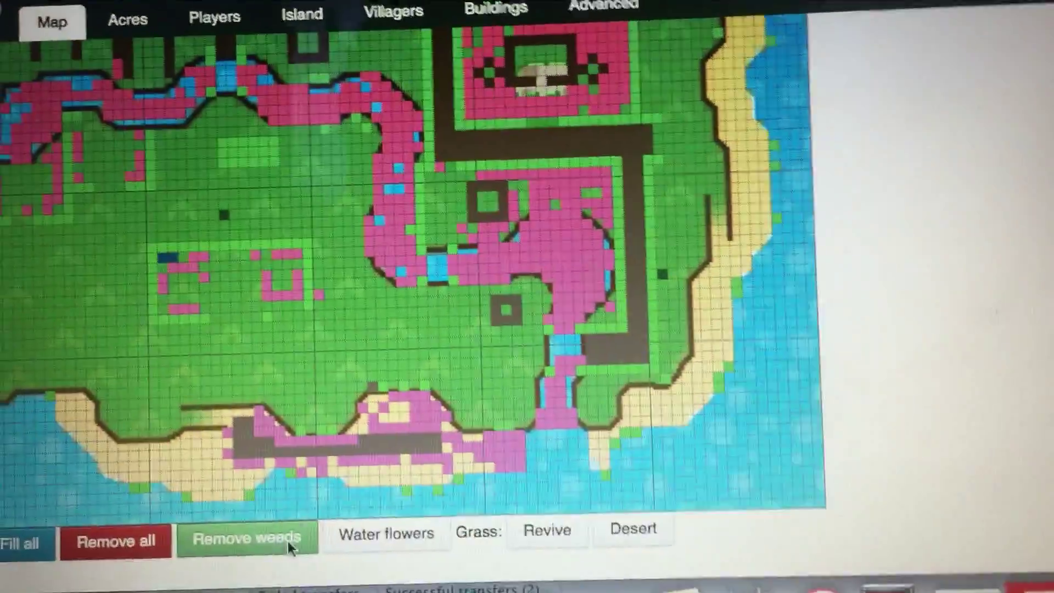
Run Remove weeds and confirm, clearing the town's three weeds
click(35, 328)
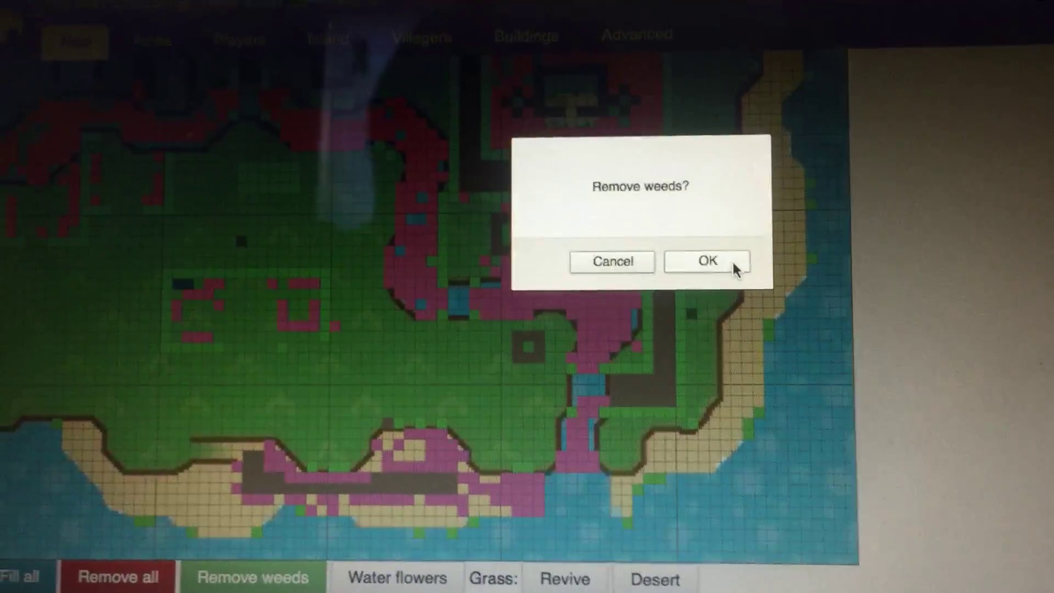
click(667, 169)
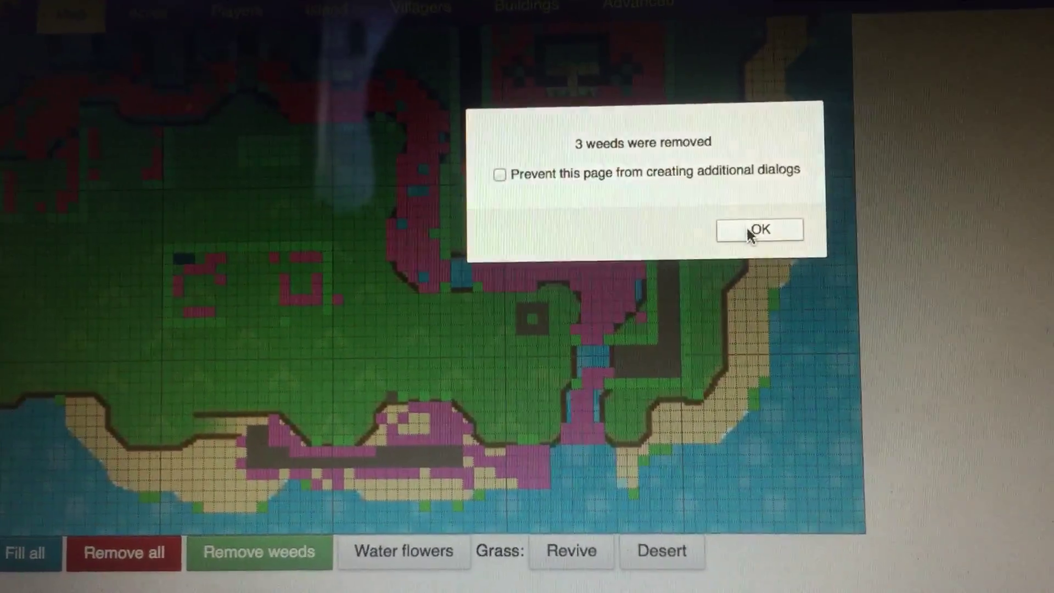
click(758, 231)
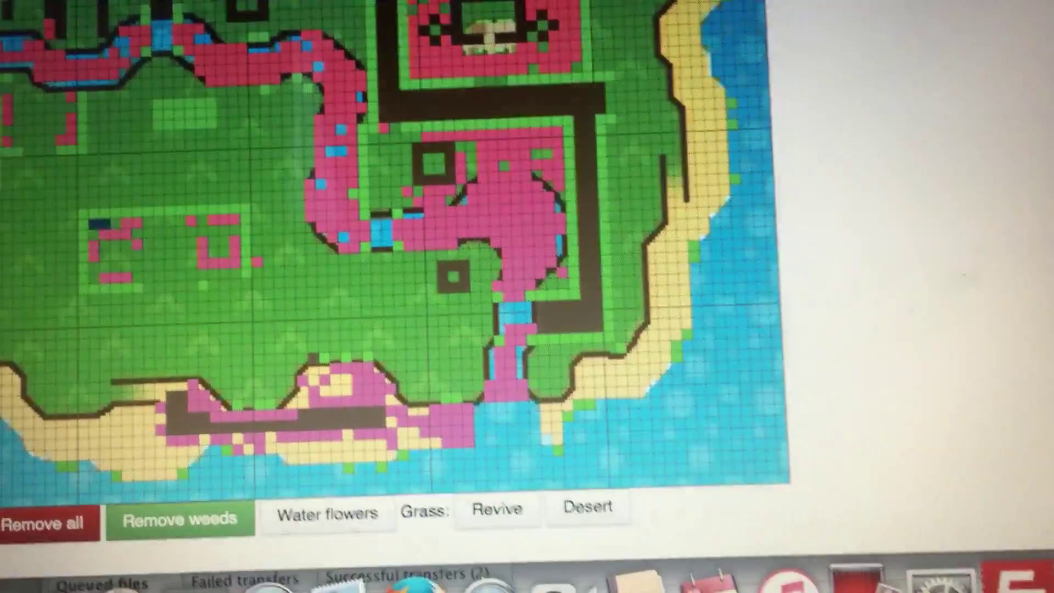
scroll(391, 288, up, 4)
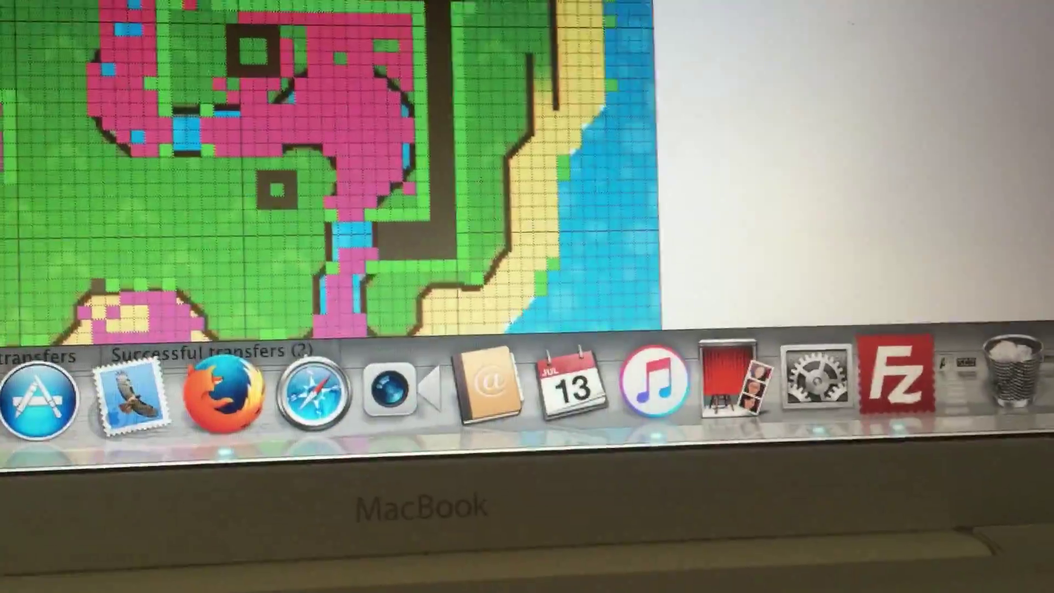
scroll(330, 165, down, 3)
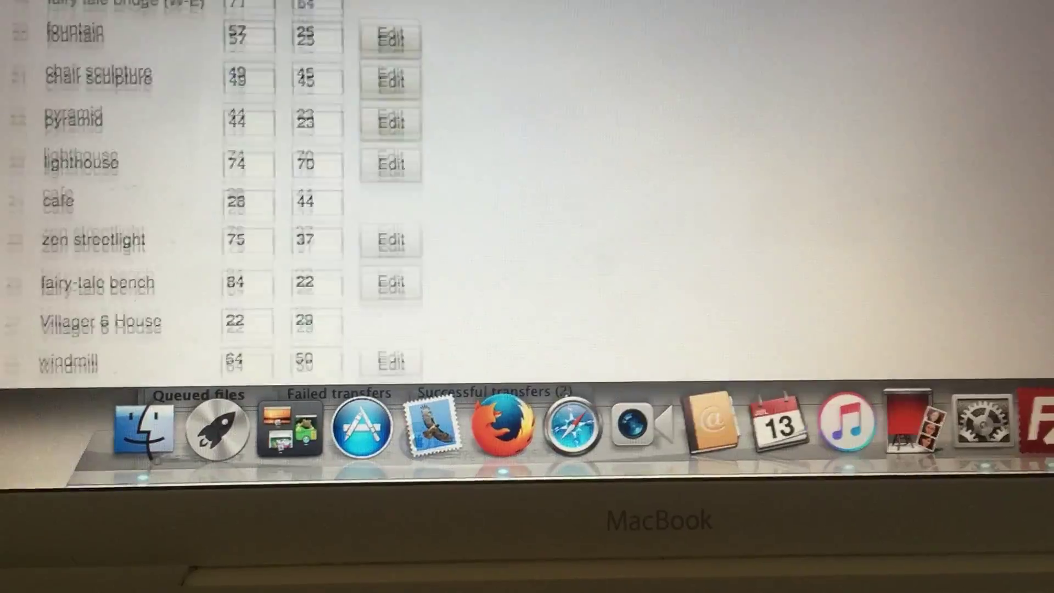
scroll(527, 205, down, 2)
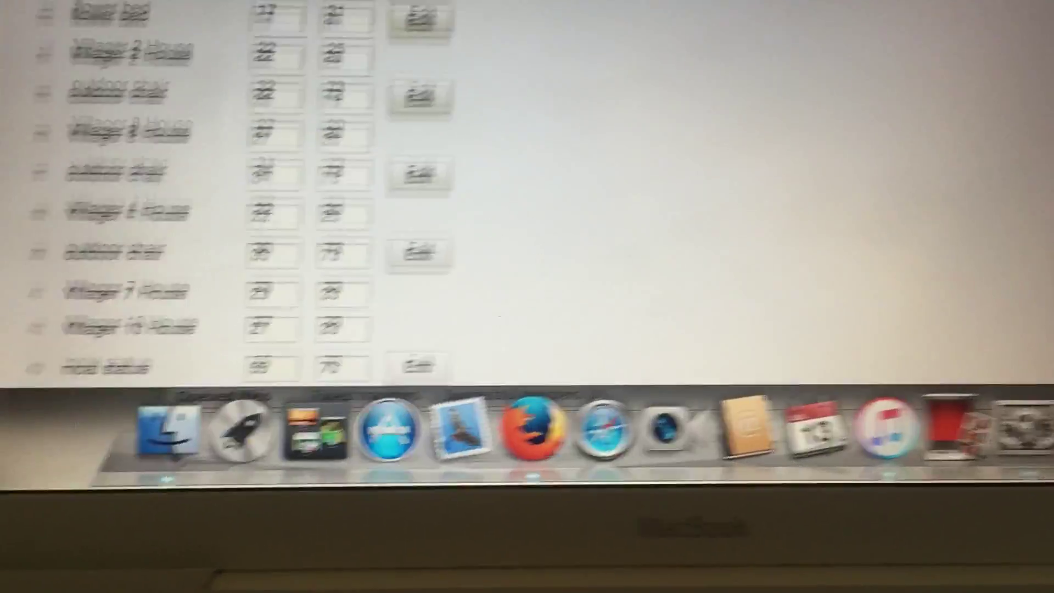
scroll(527, 206, down, 3)
scroll(527, 205, up, 1)
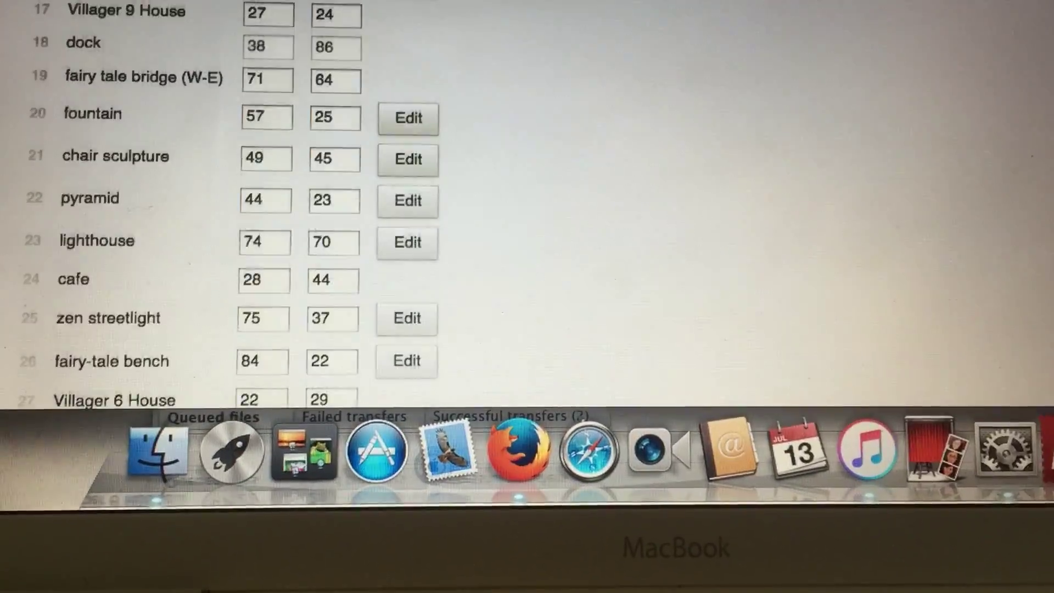
scroll(527, 207, up, 3)
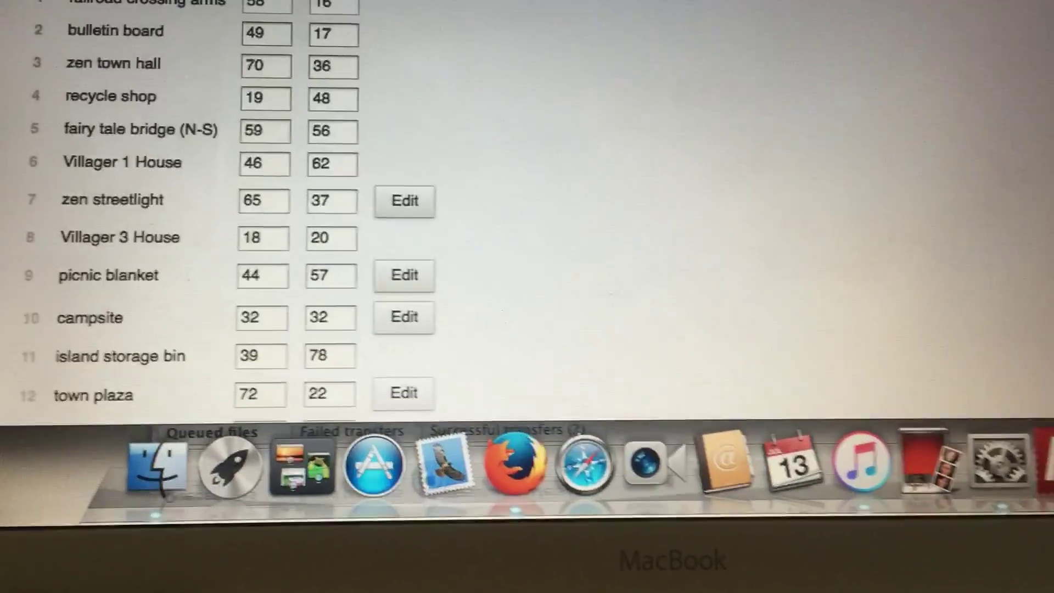
scroll(527, 206, up, 10)
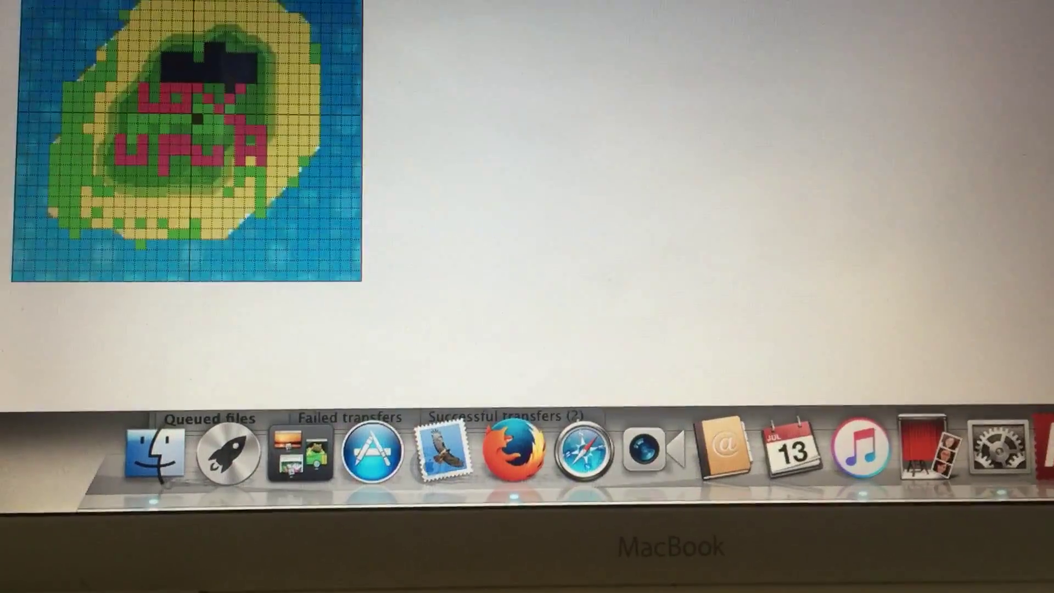
scroll(527, 206, down, 8)
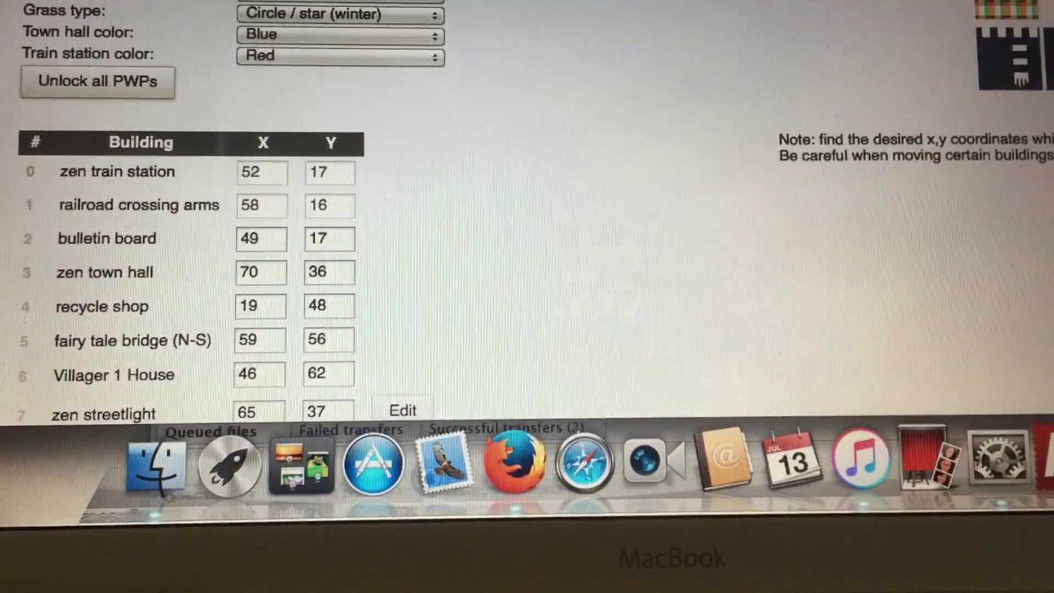
scroll(527, 296, down, 5)
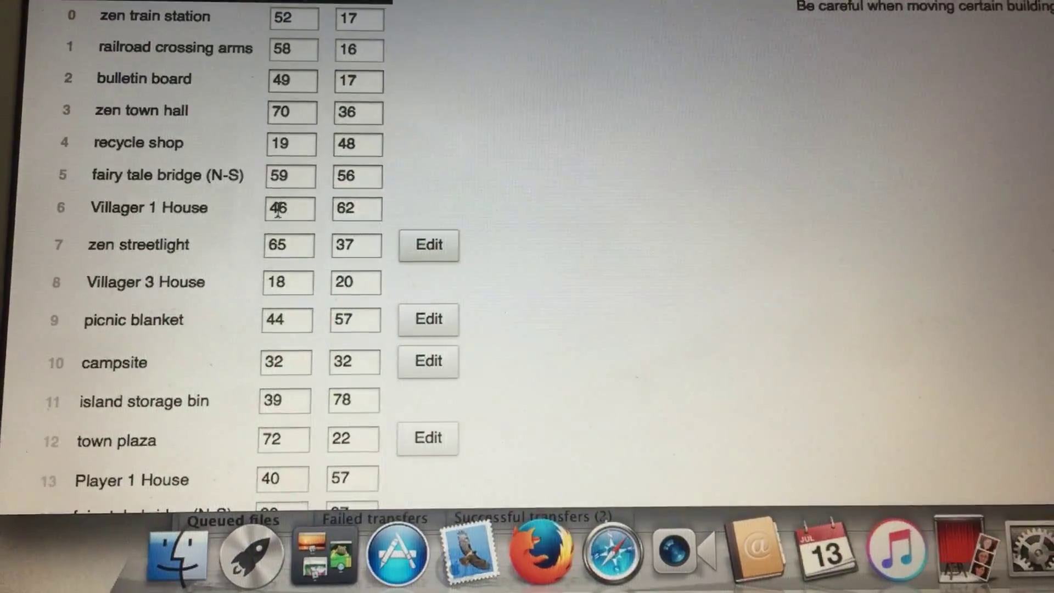
Set Villager 1 House's coordinates to X 32 and Y 35 in the Building table
click(291, 210)
key(BackSpace)
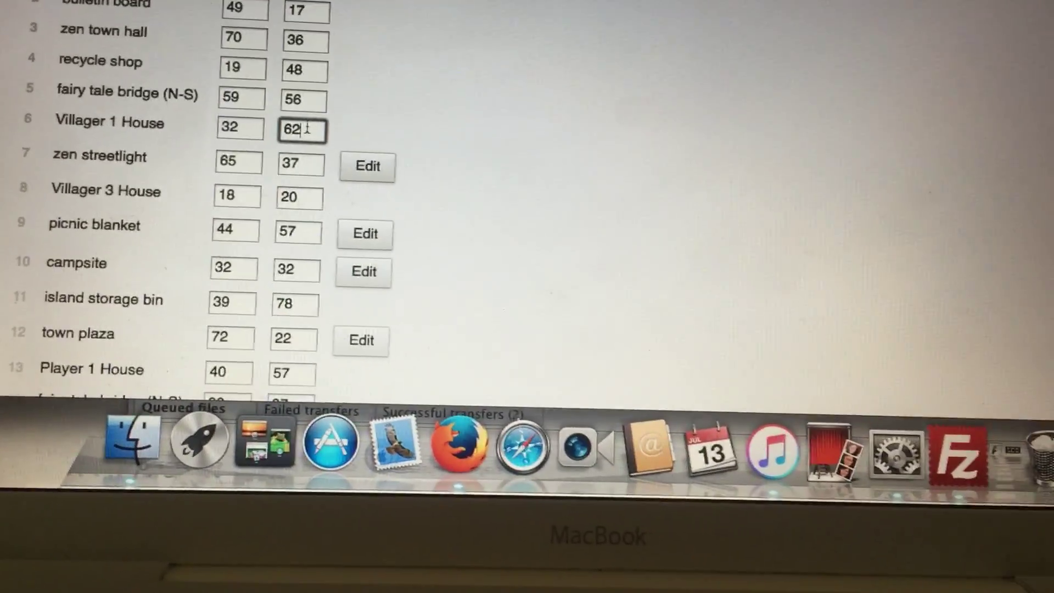
key(BackSpace)
key(BackSpace)
text(35)
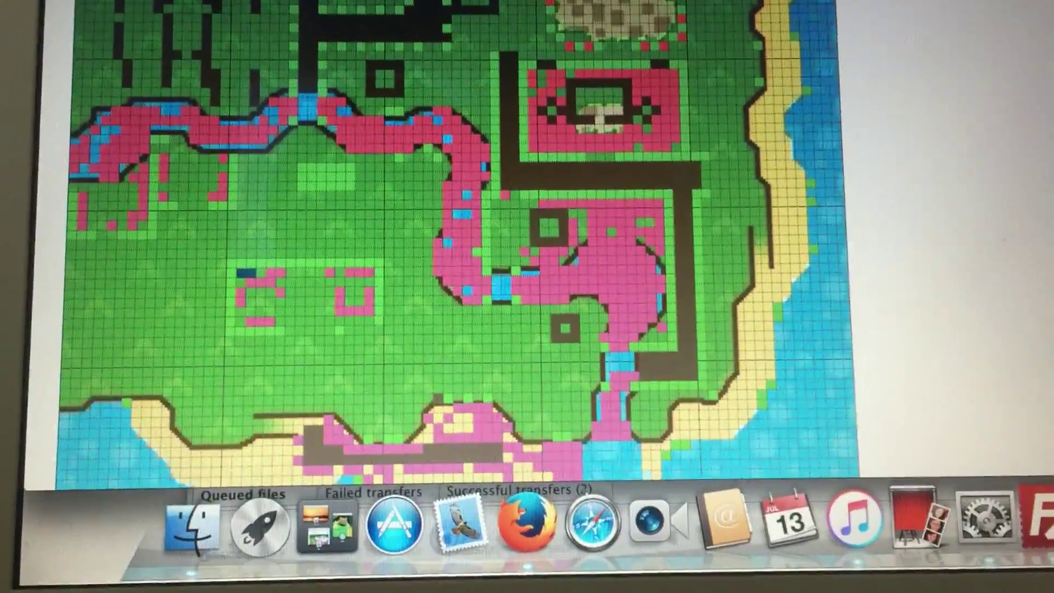
scroll(462, 247, up, 3)
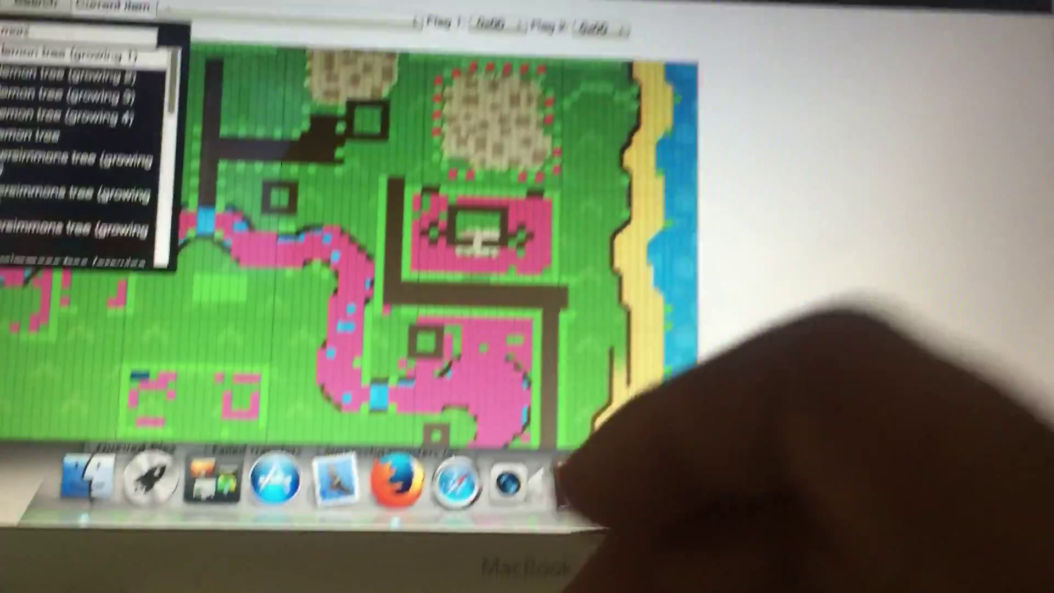
text(money)
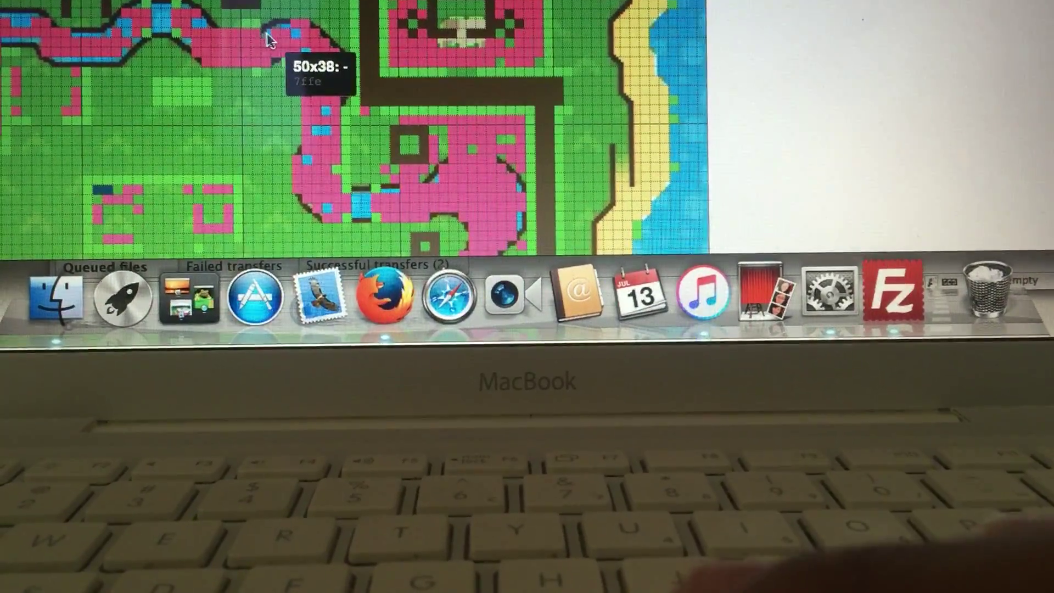
Plant gold roses along the upper river bank, including tiles 50x38, 32x38, 31x39 and 31x38
click(268, 35)
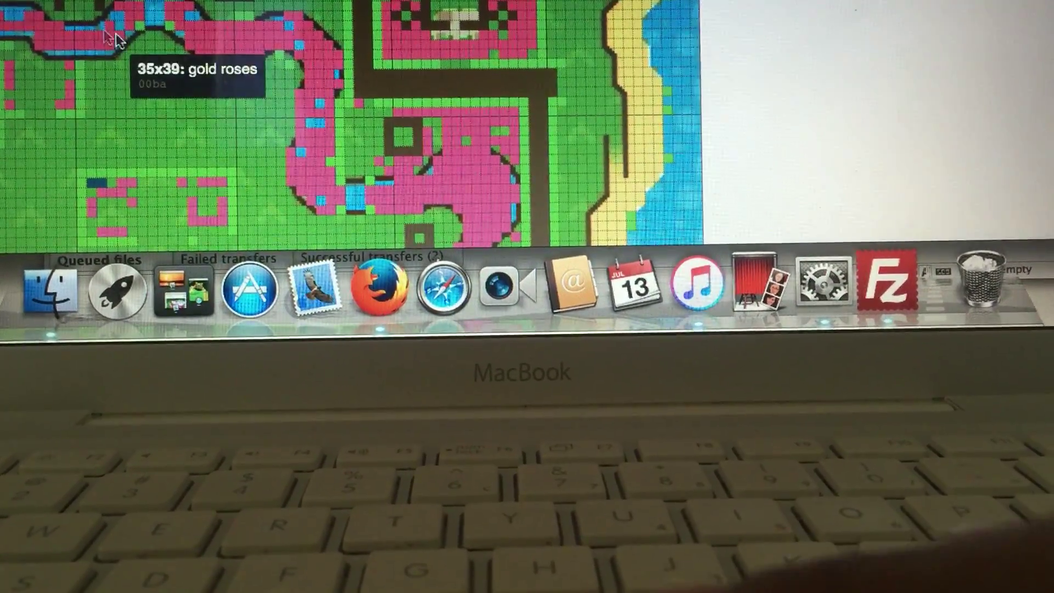
click(96, 49)
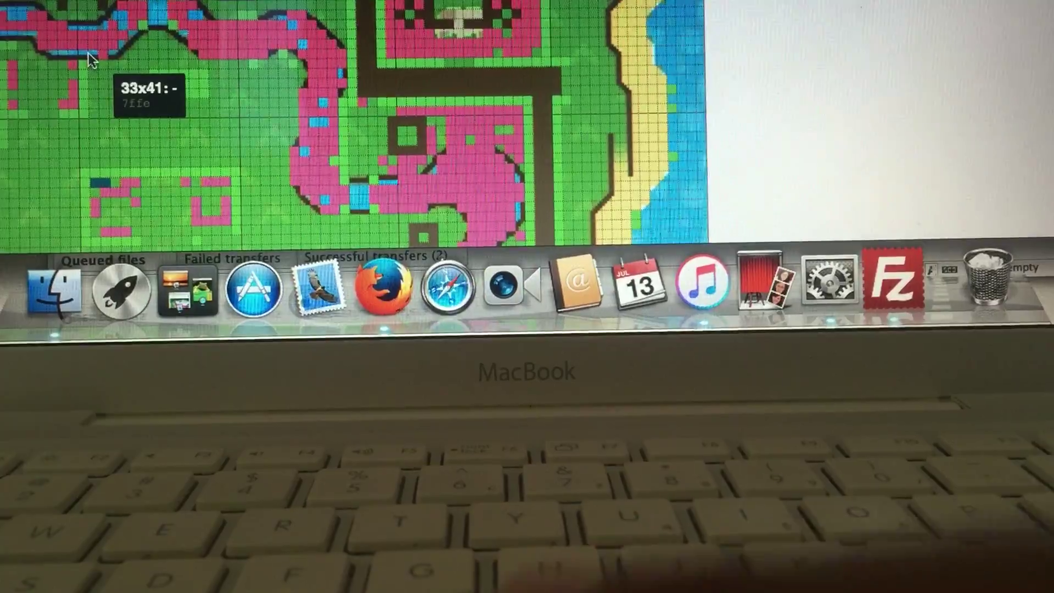
click(89, 57)
click(79, 58)
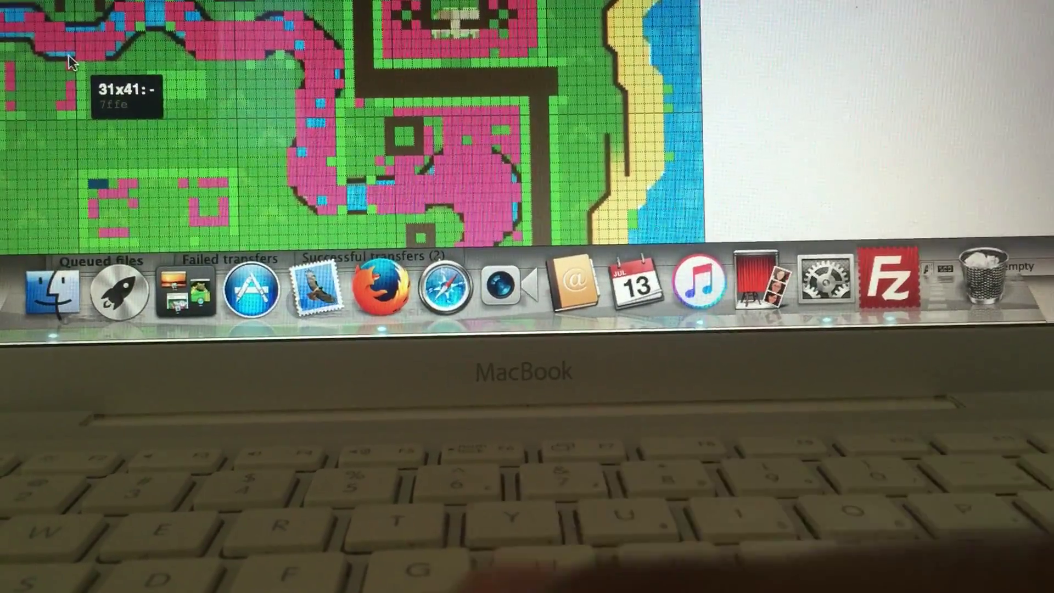
click(71, 60)
click(60, 60)
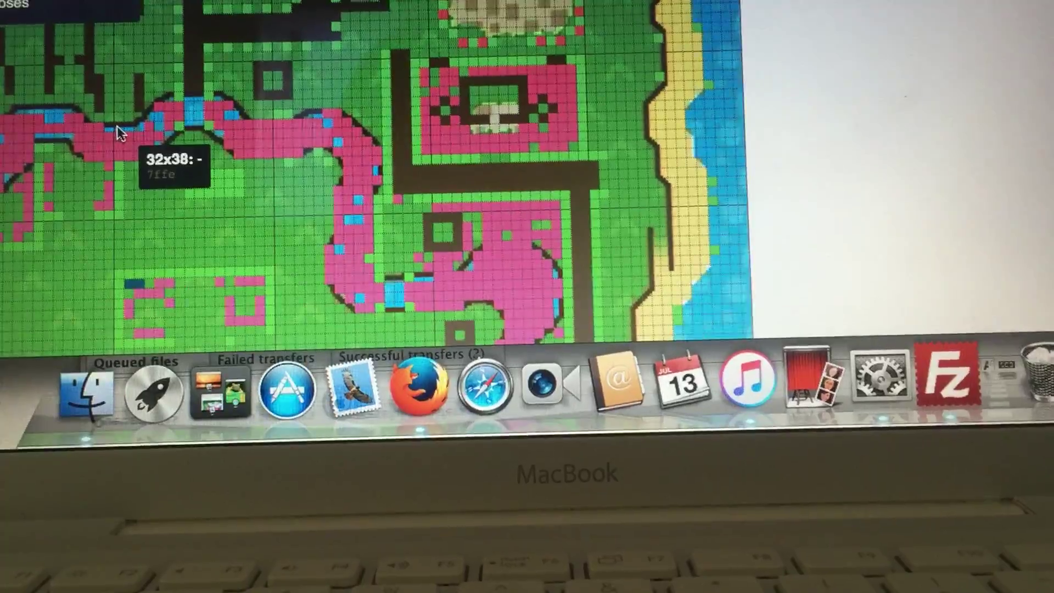
click(124, 125)
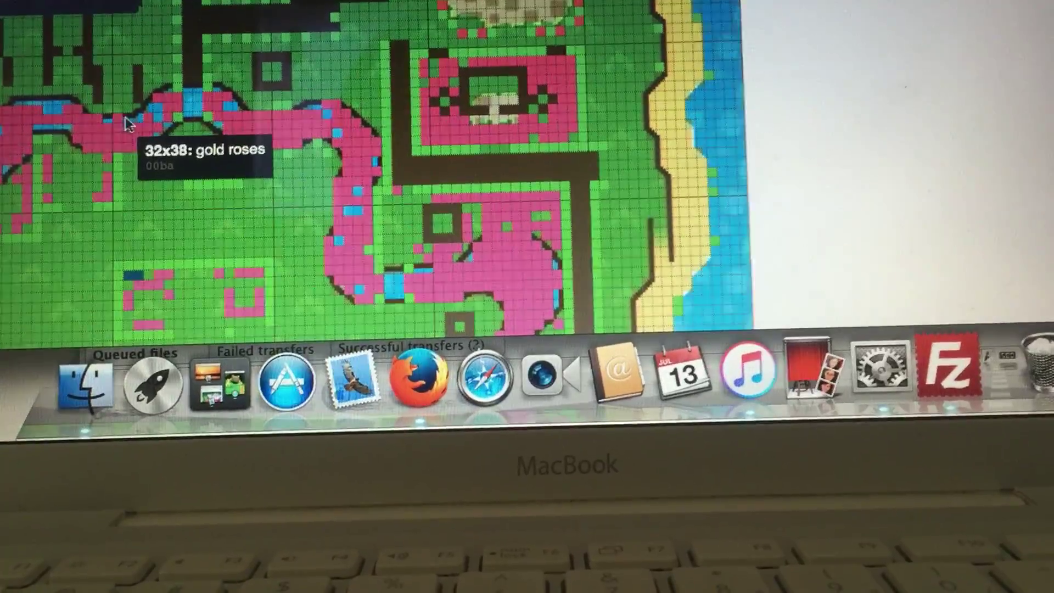
click(105, 124)
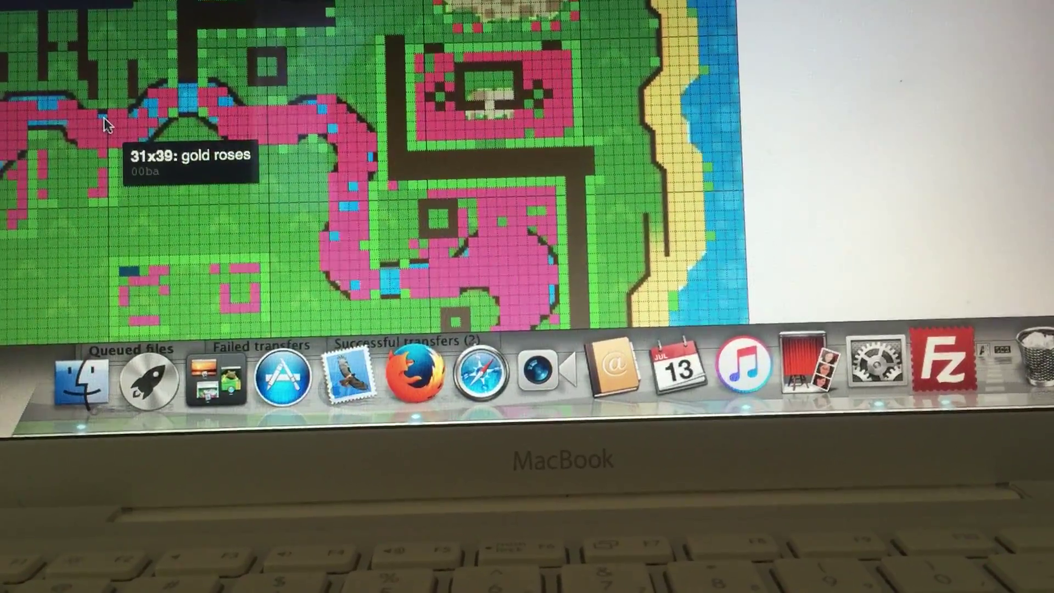
click(106, 115)
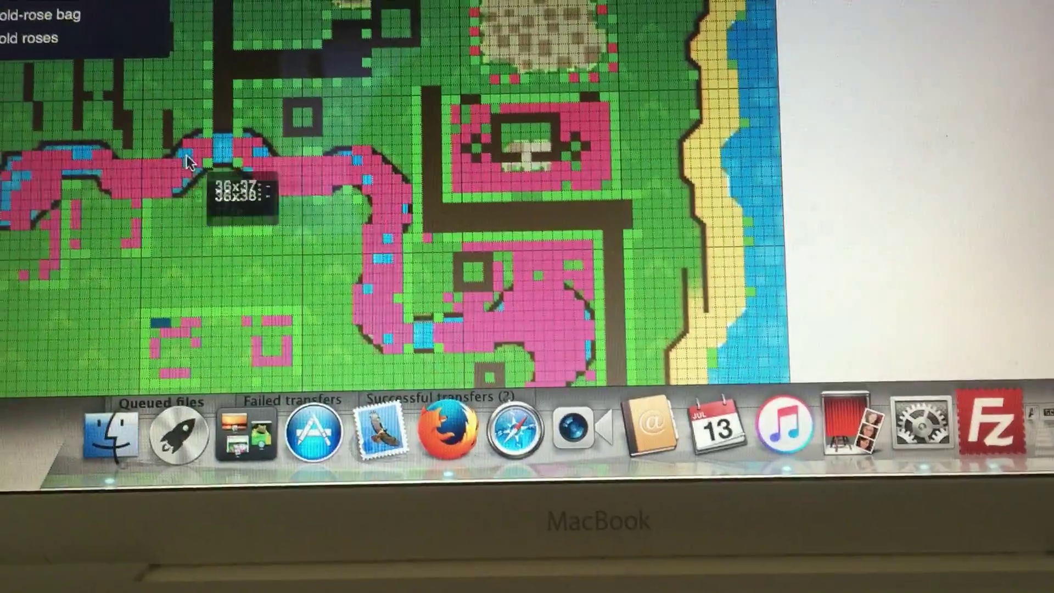
Plant gold roses around the river bend and western bank, tiles 20x39, 19x39, 19x40, 18x41 and 17x43
click(188, 159)
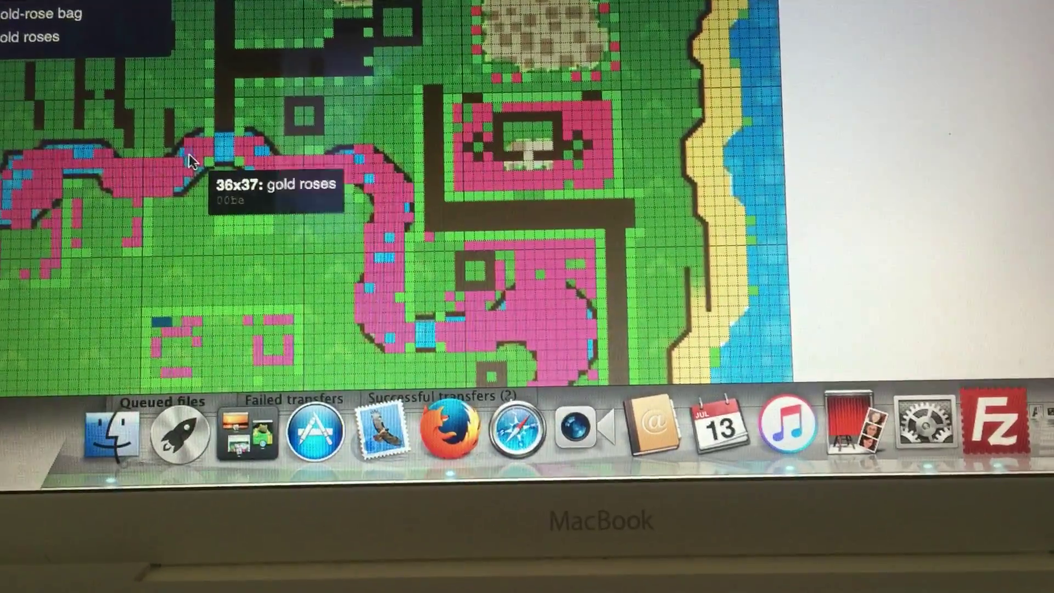
click(181, 153)
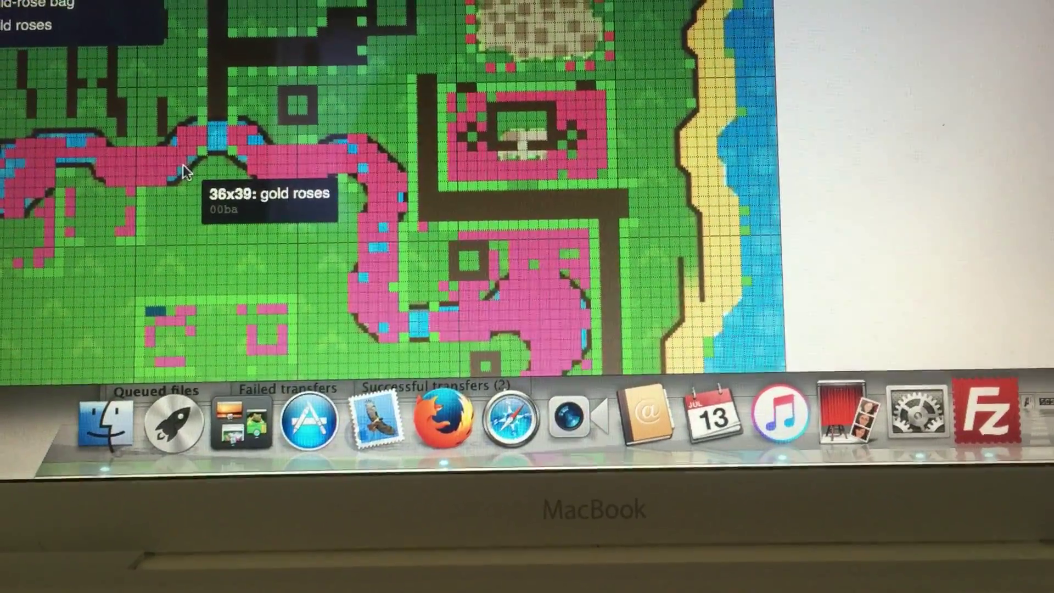
click(183, 174)
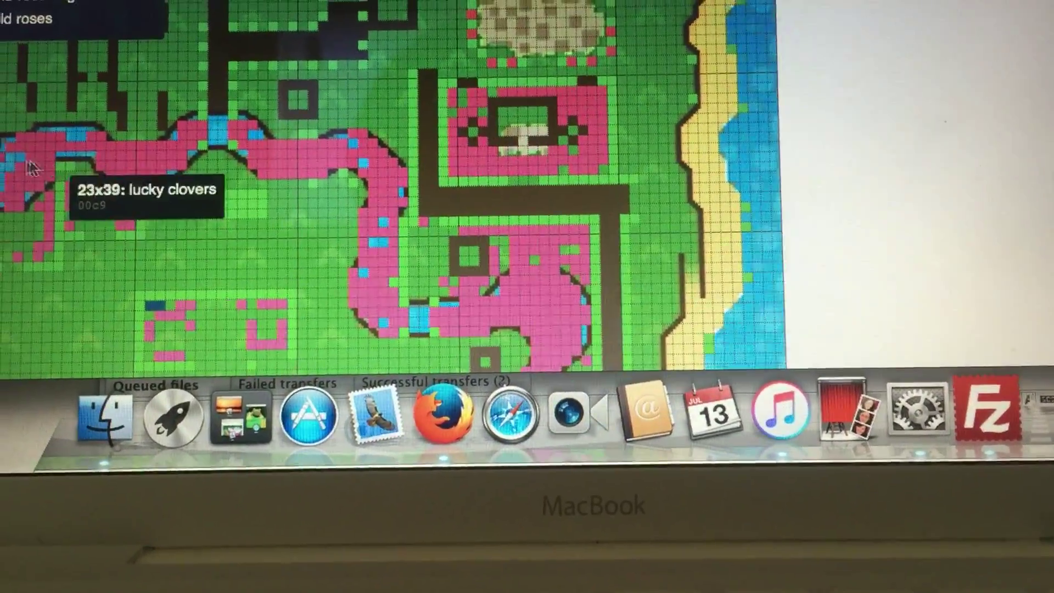
click(98, 245)
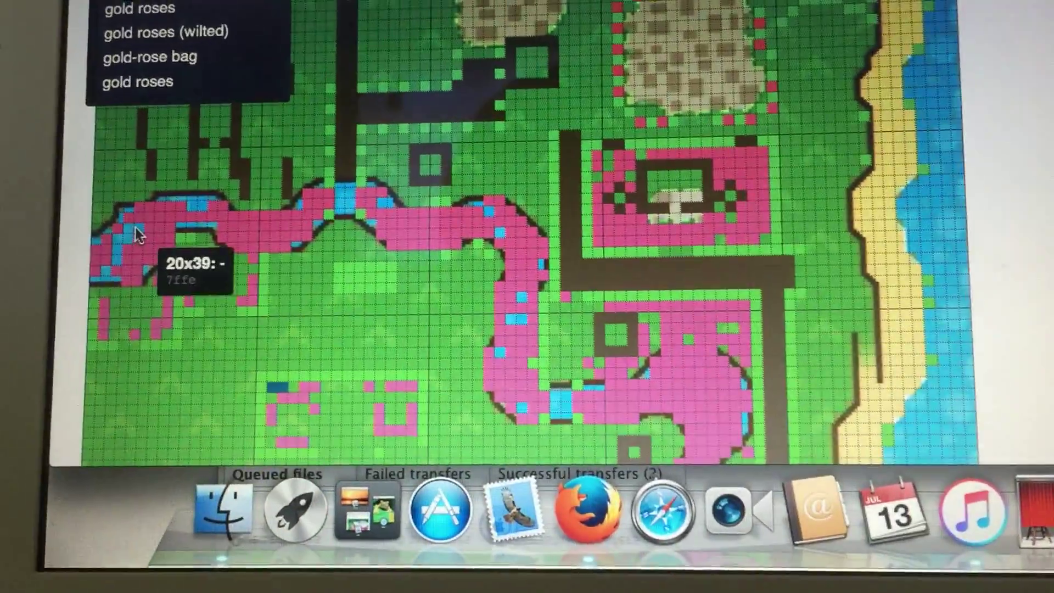
click(112, 230)
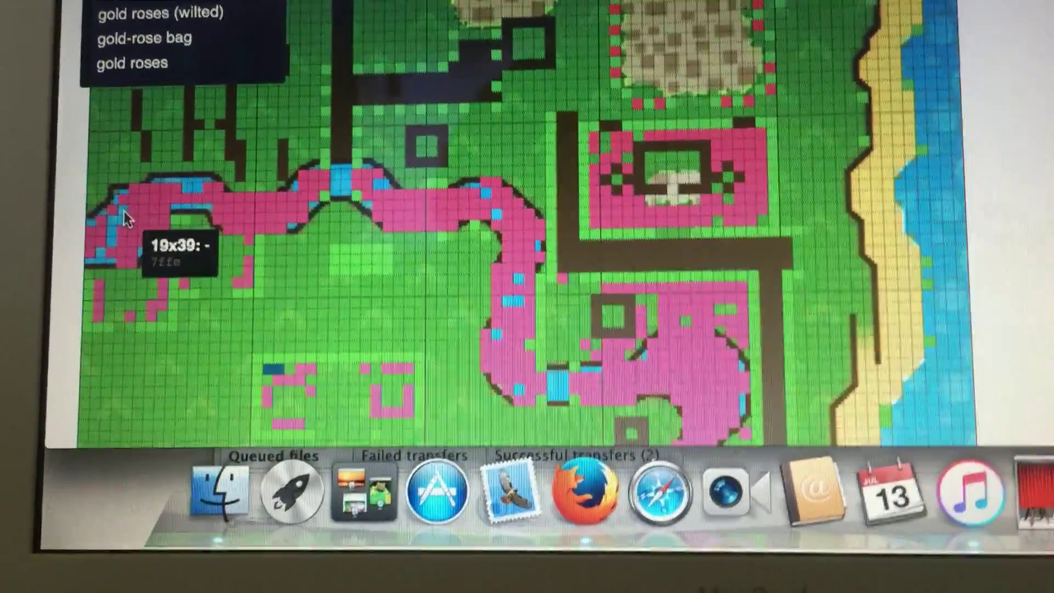
click(124, 212)
click(119, 197)
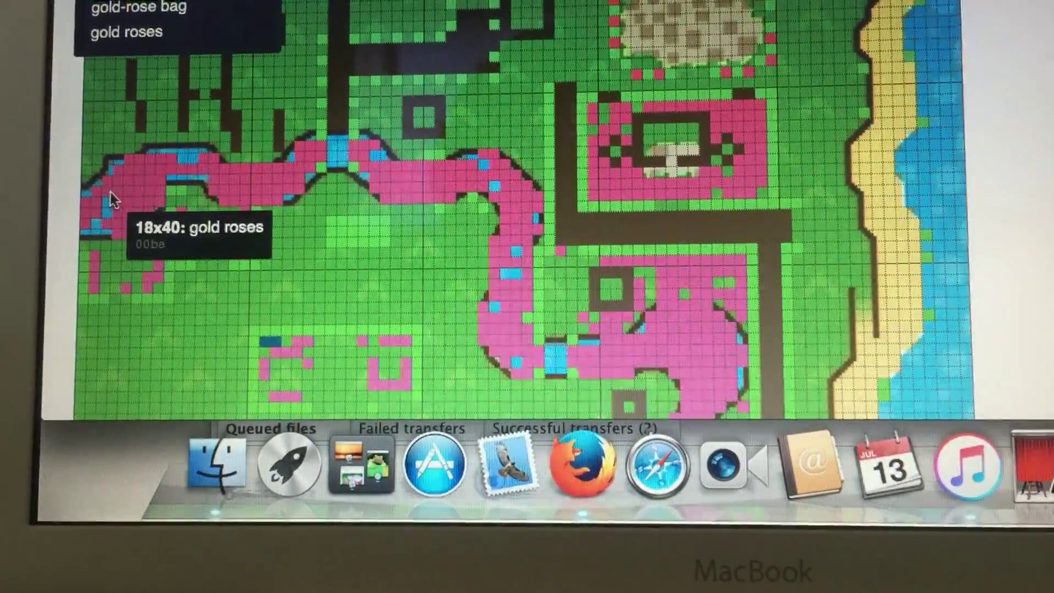
click(111, 203)
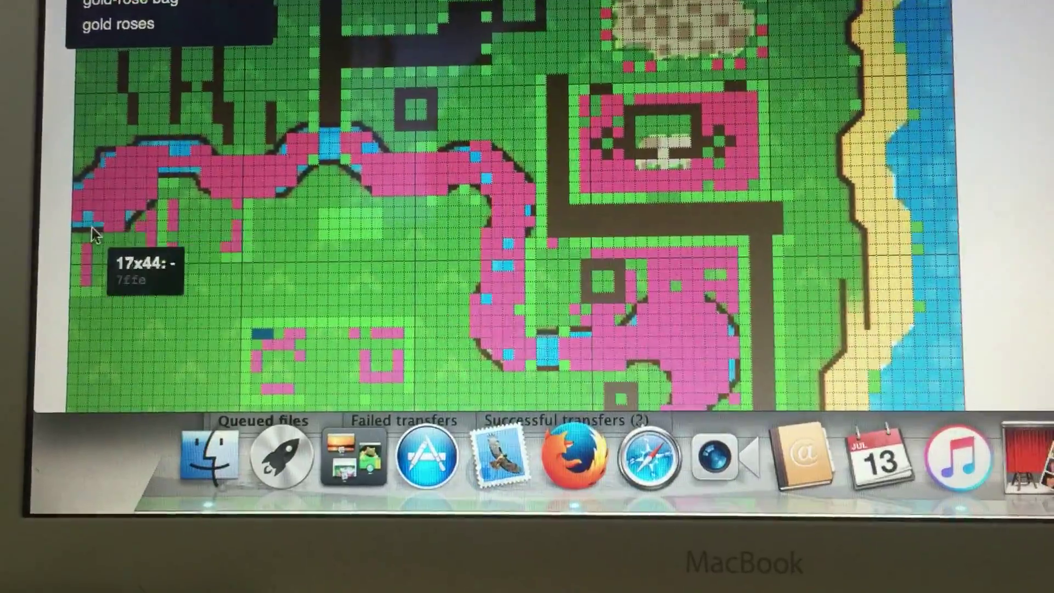
click(95, 224)
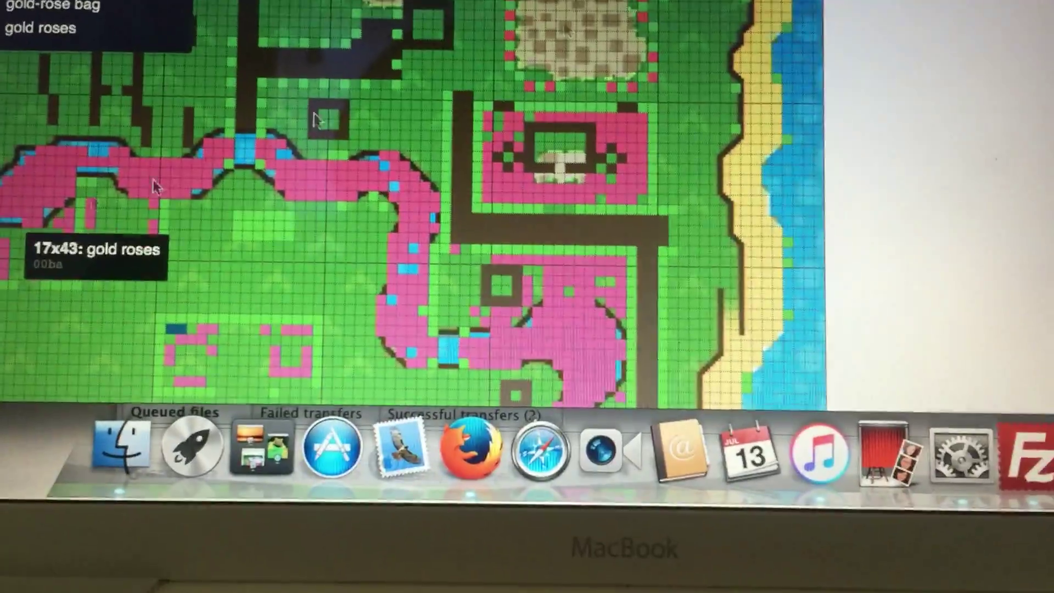
Plant gold roses down the eastern bank at tiles 53x38, 54x40, 56x48 and 56x56
click(373, 125)
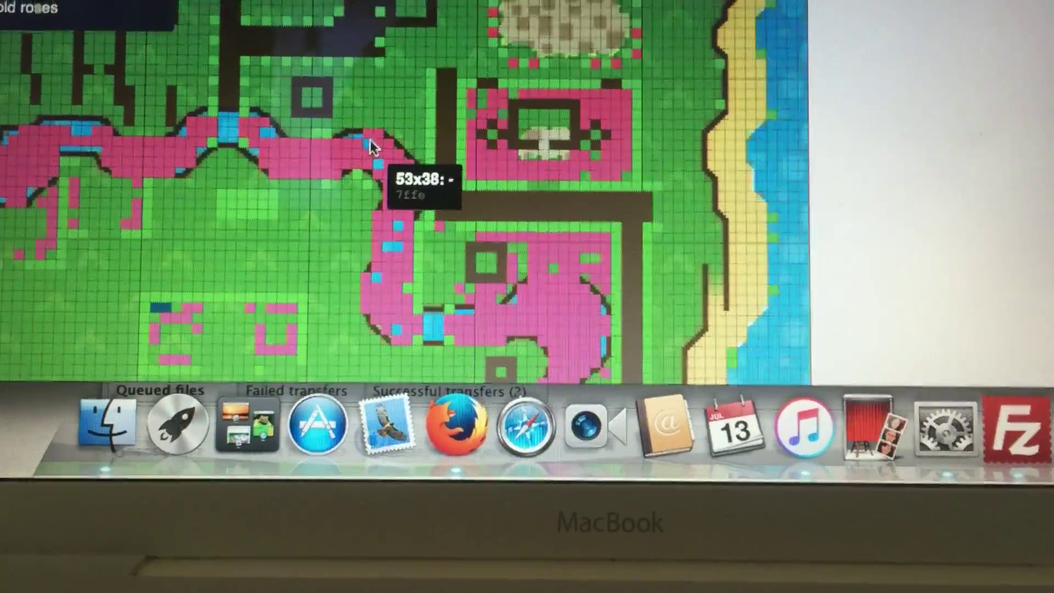
click(371, 136)
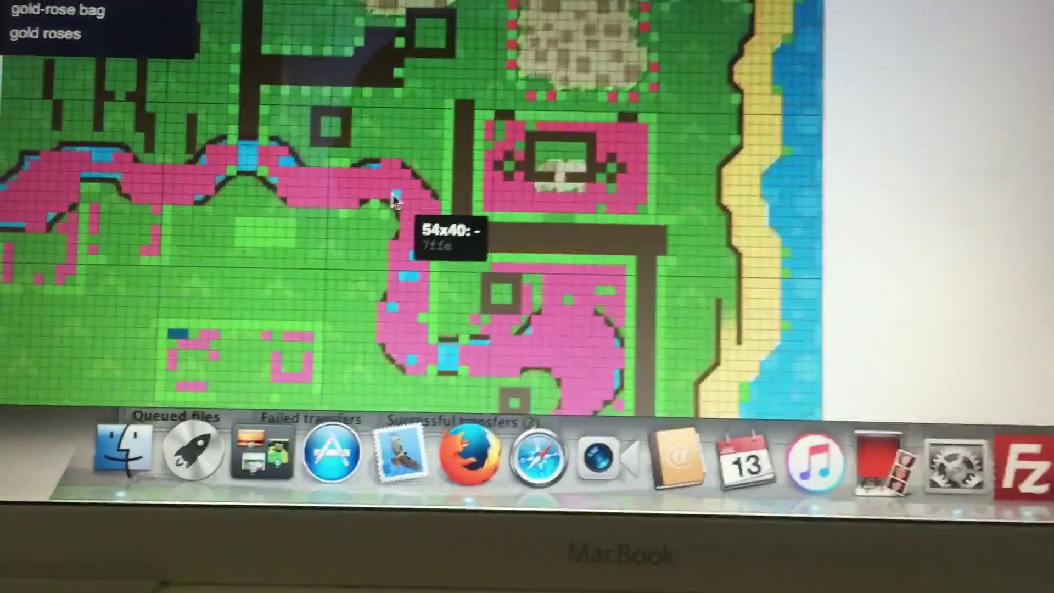
click(384, 183)
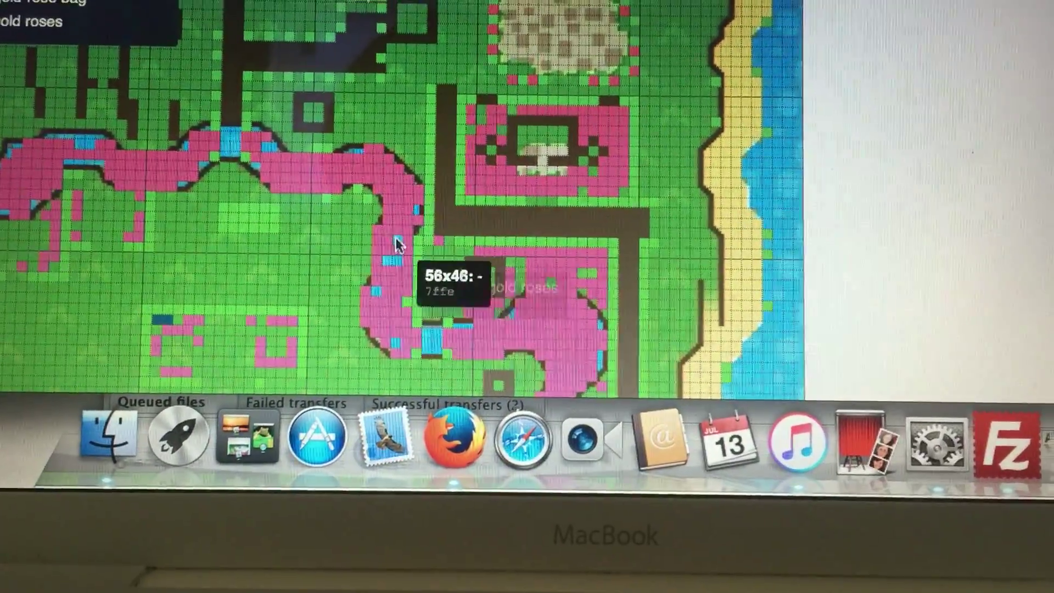
click(387, 243)
click(387, 255)
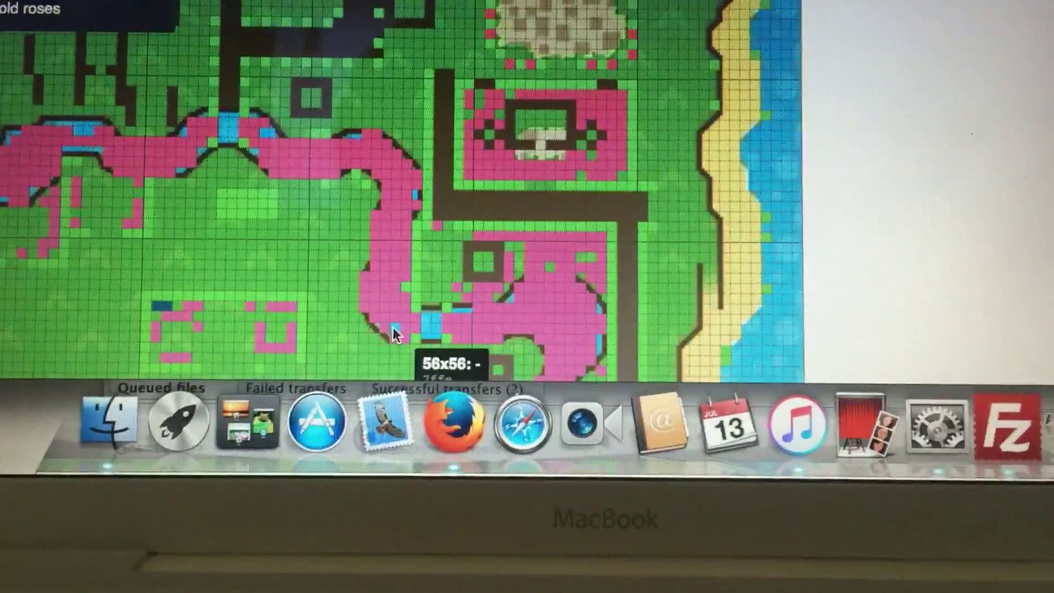
click(352, 289)
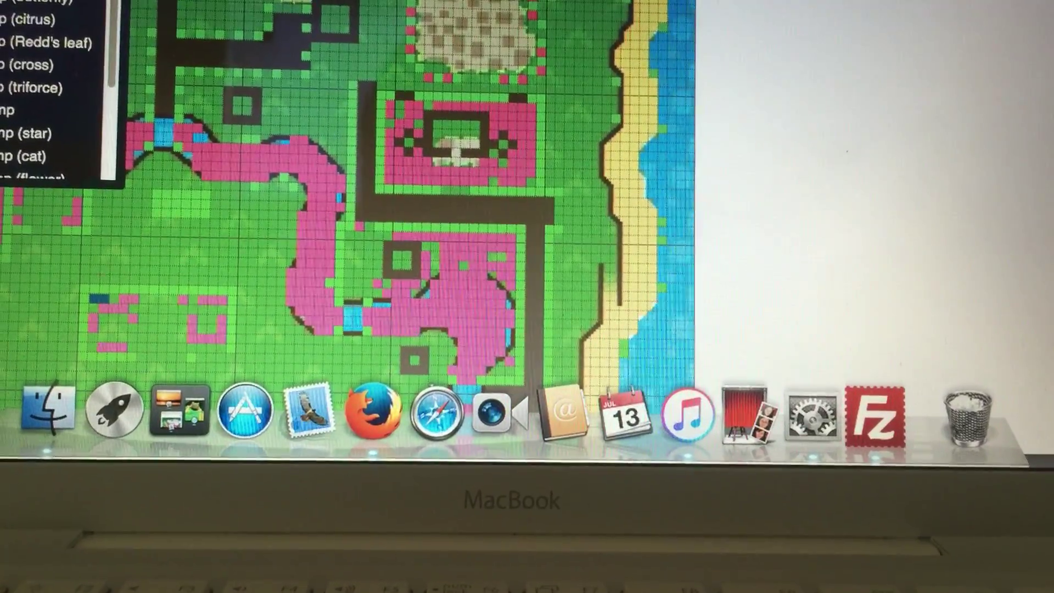
scroll(494, 247, down, 5)
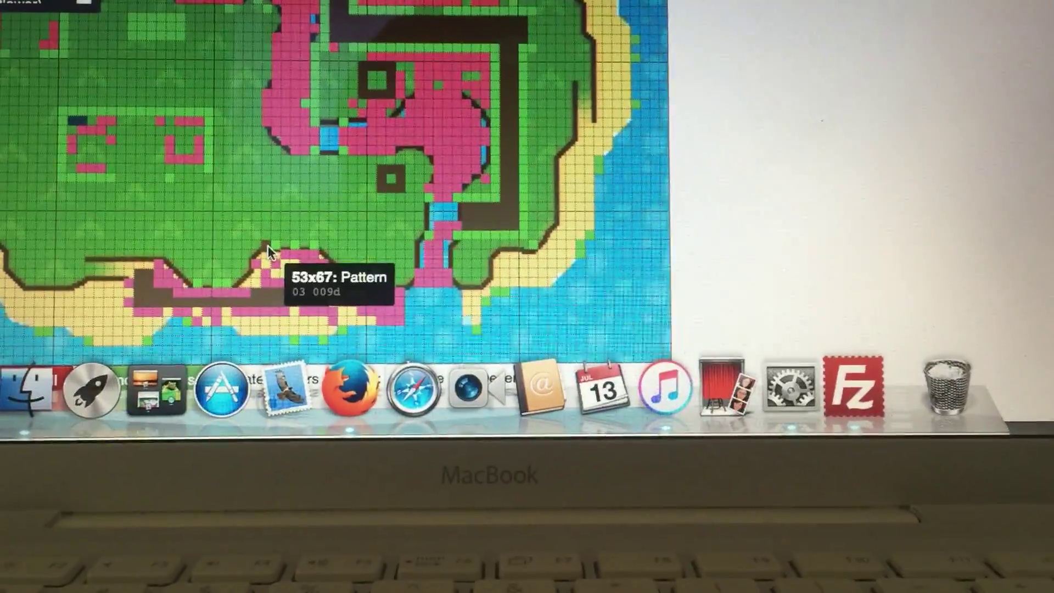
Place a triforce tree stump on tile 54x67, replacing the round mushroom
click(281, 248)
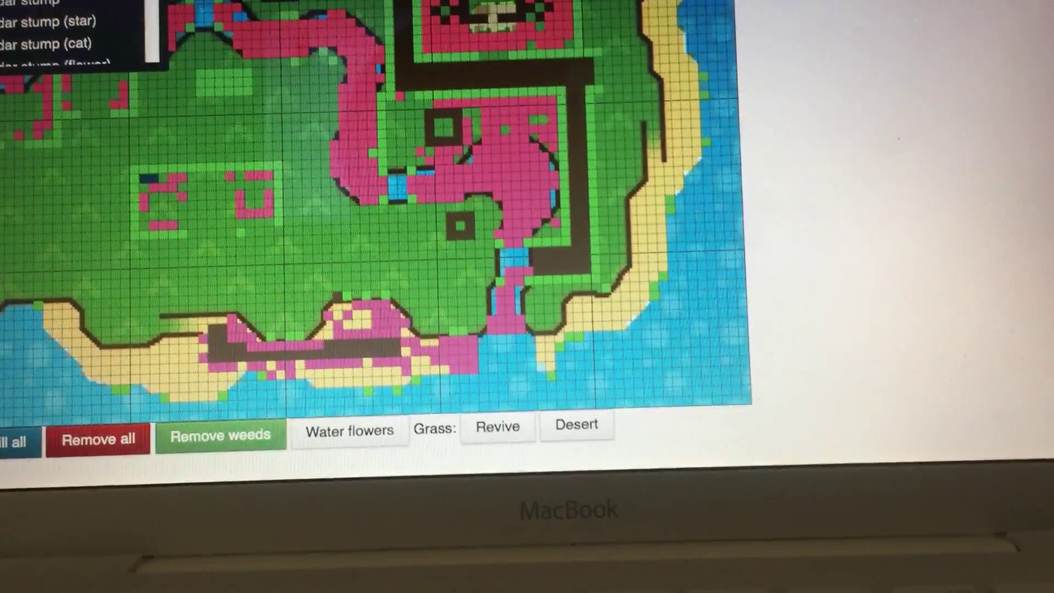
scroll(453, 248, up, 4)
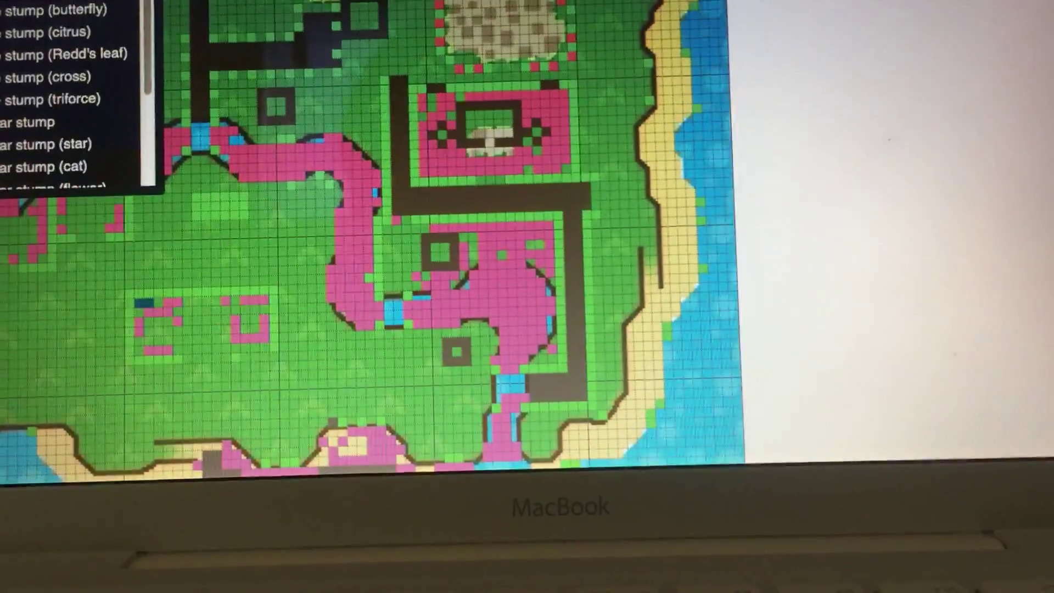